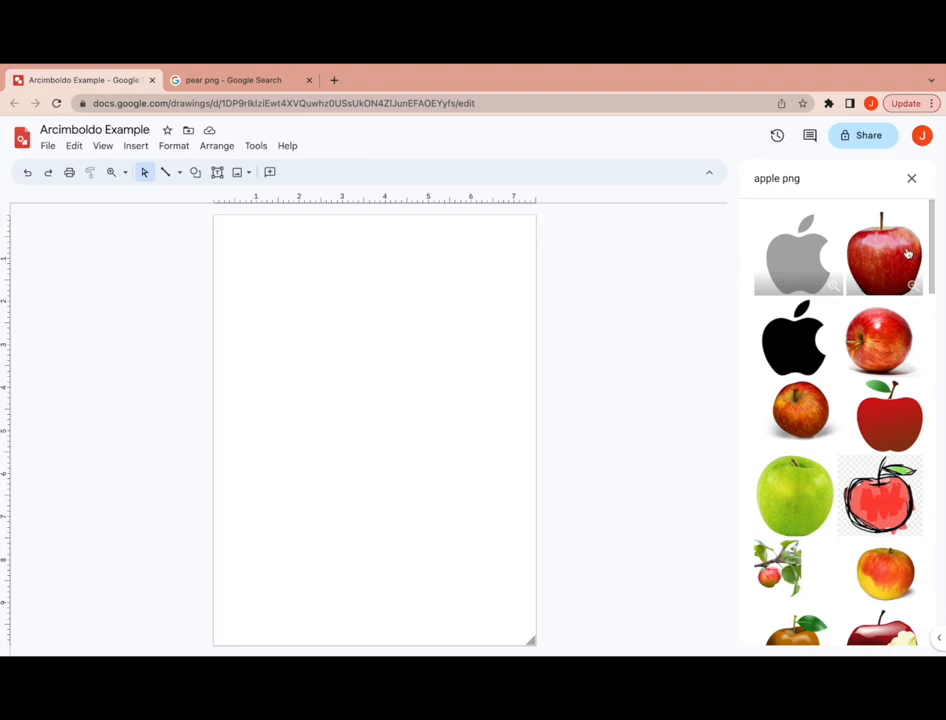
- Insert the red apple with a long stem from the "apple png" results and move it to the middle of the page's upper half
click(853, 220)
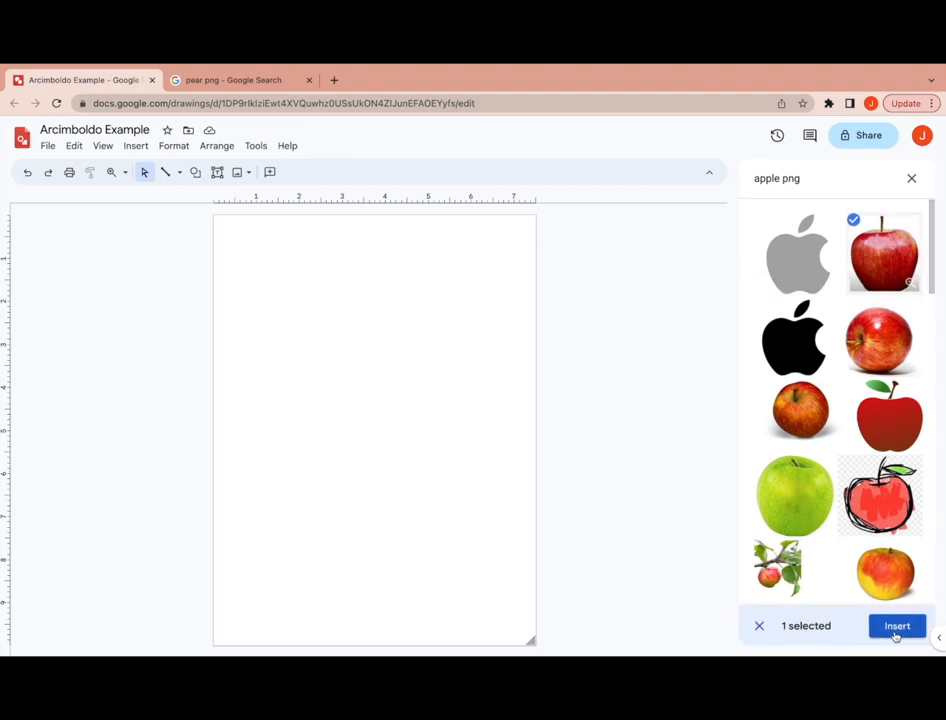
click(895, 630)
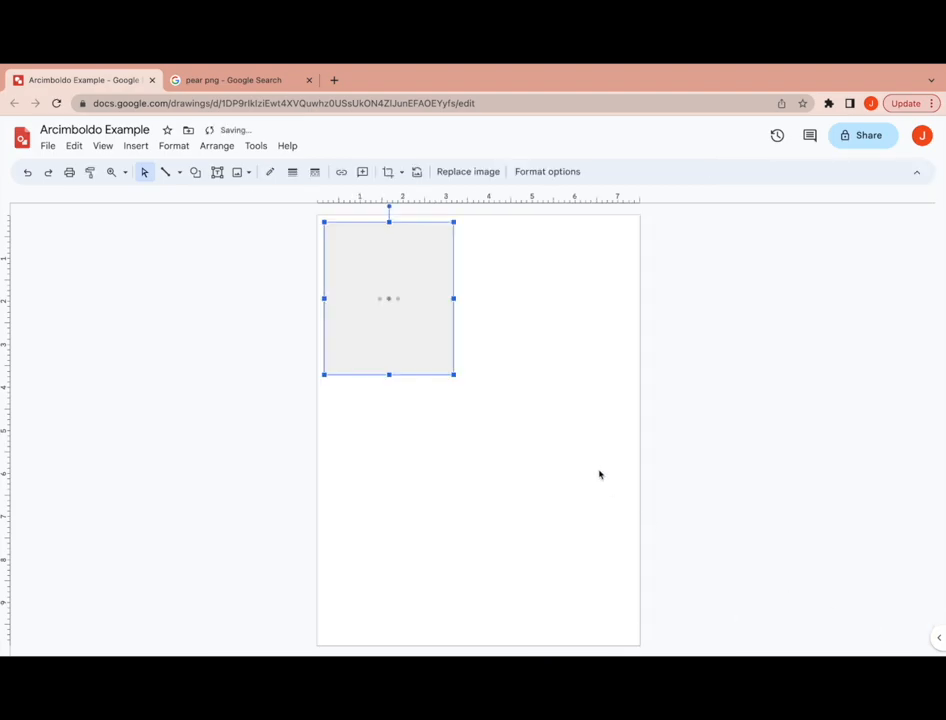
drag(407, 327, 468, 383)
- Search the web images for "apple" and insert the red apple photo with the short stem
click(135, 145)
mouse_move(152, 169)
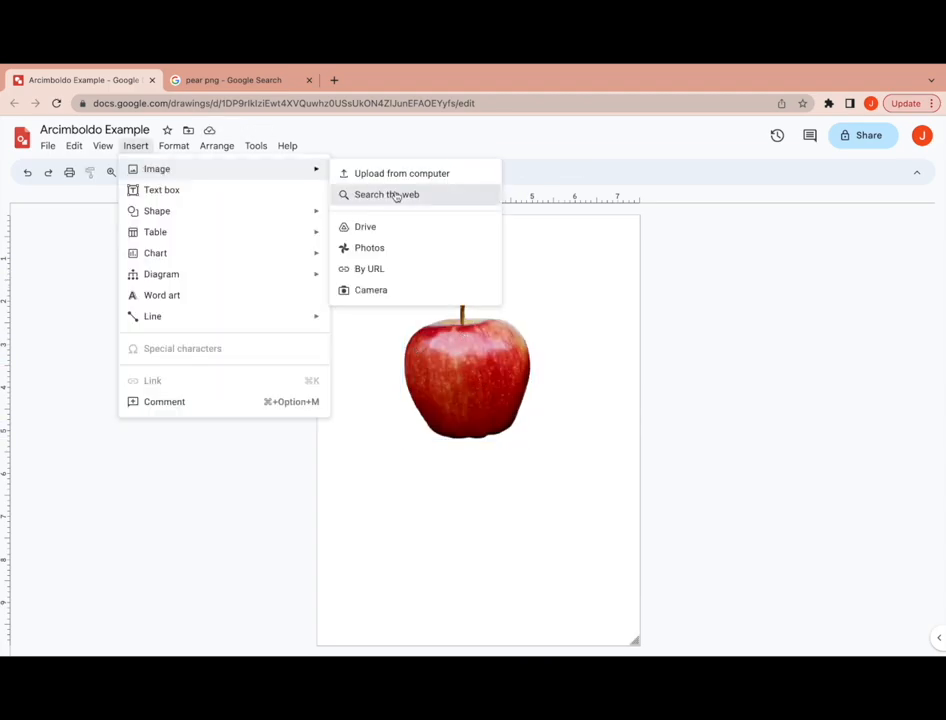
click(395, 194)
click(838, 182)
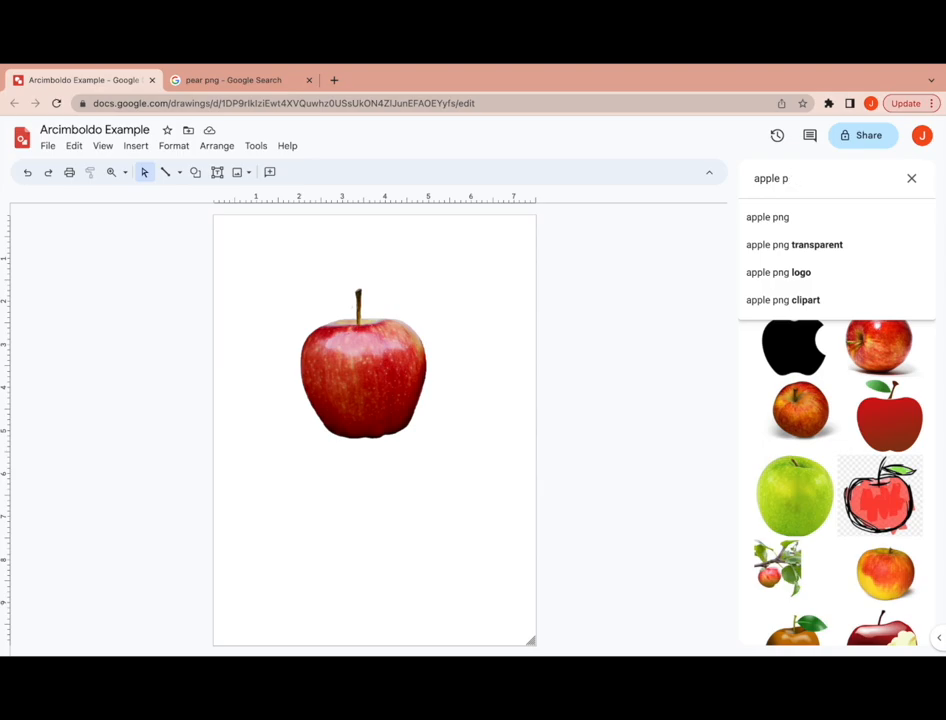
key(Return)
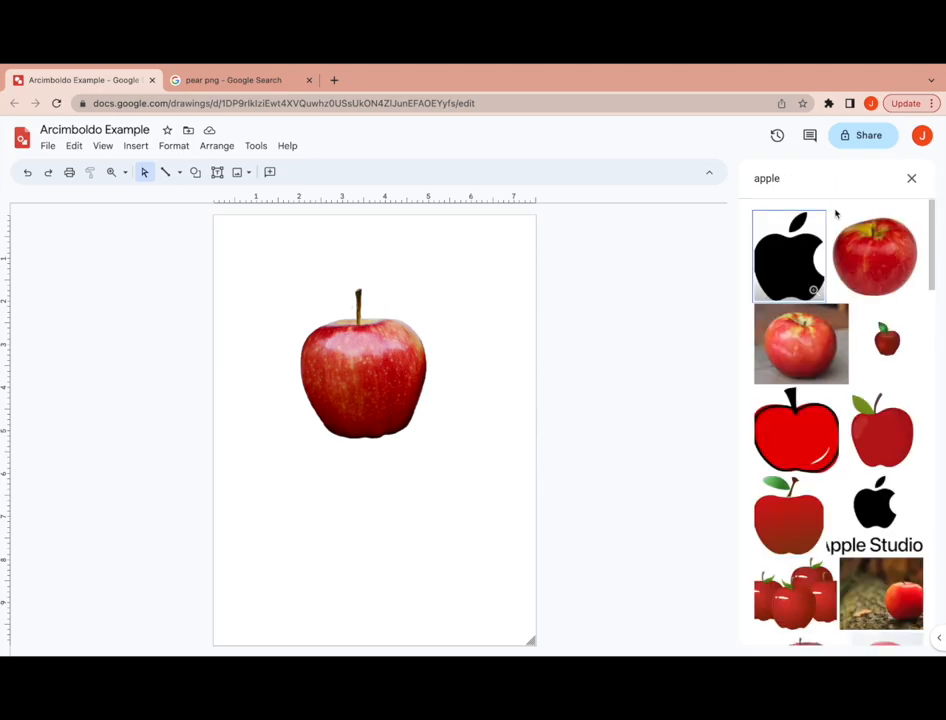
click(872, 252)
click(899, 627)
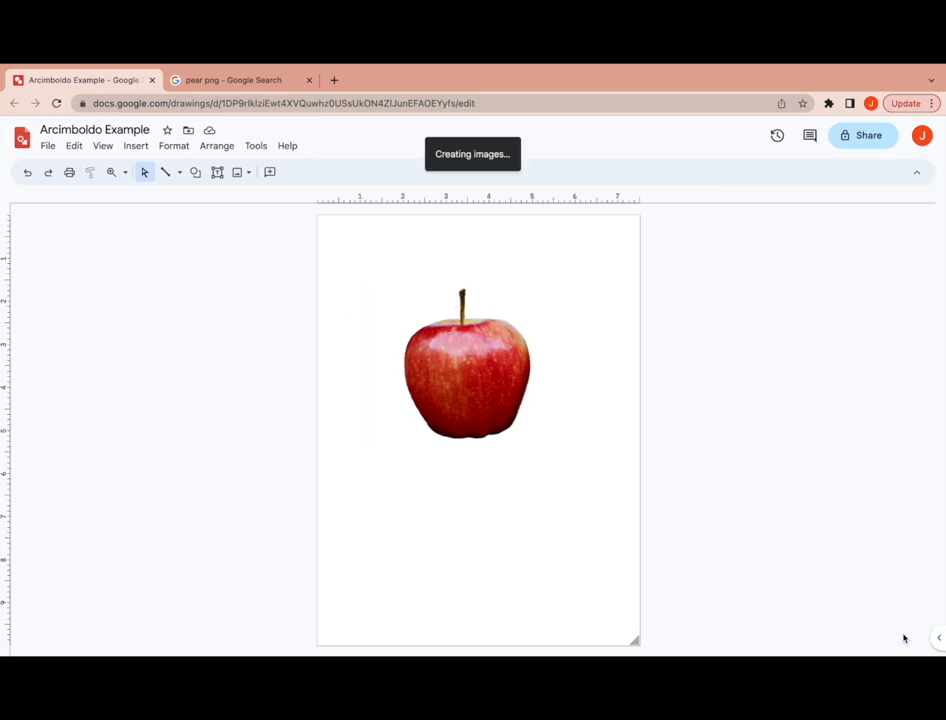
- Move the second apple across the first one to check its white background, and delete it
drag(481, 568, 598, 466)
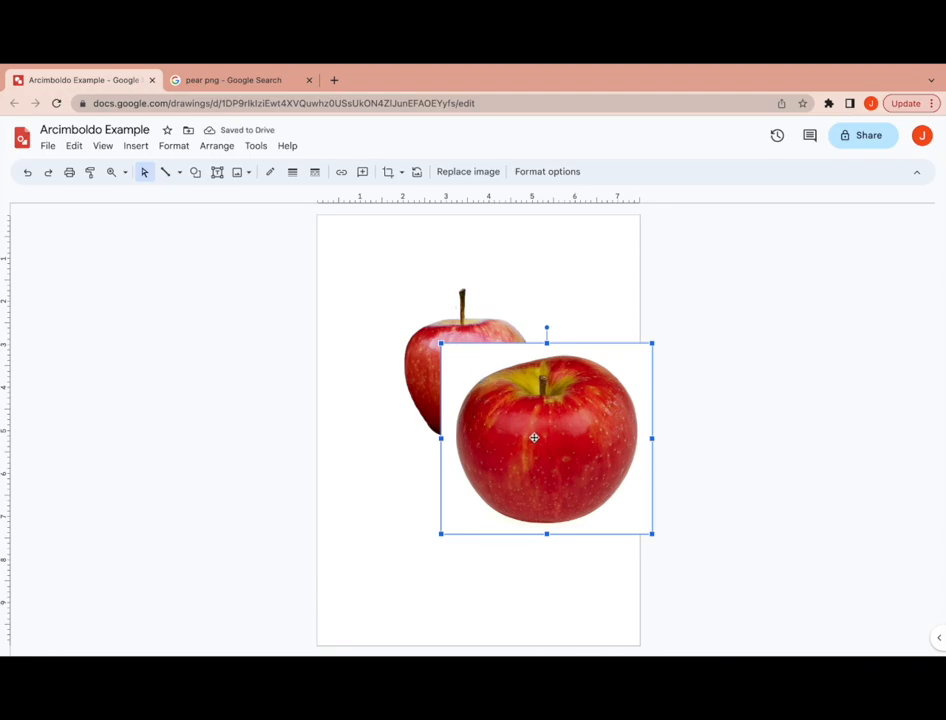
drag(535, 439, 436, 510)
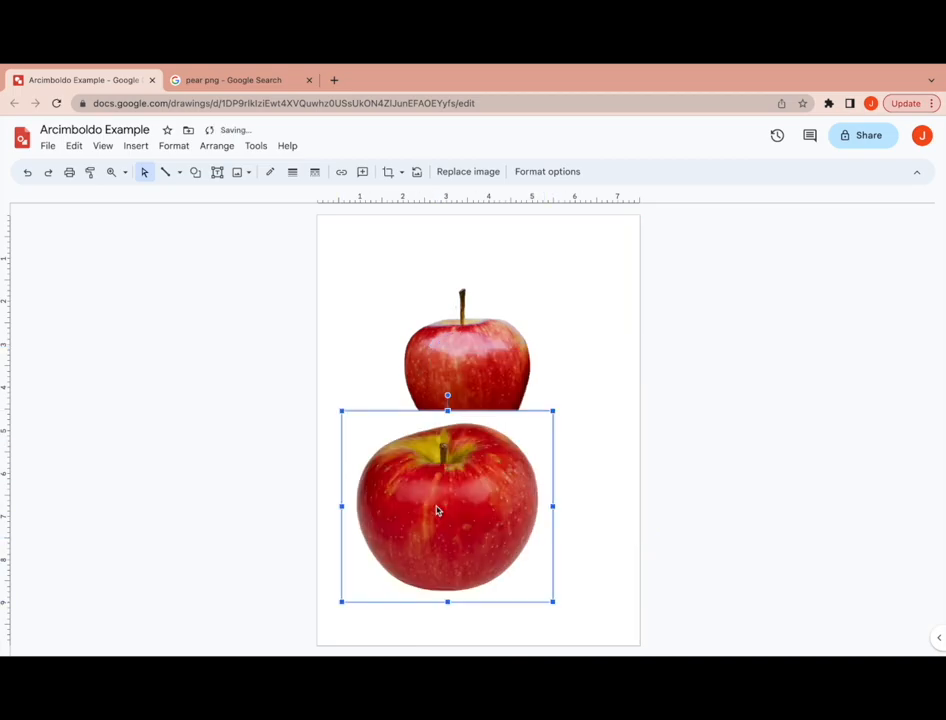
key(Delete)
- Enlarge the remaining apple to about 4.5 inches wide and centre it horizontally in the upper part of the page
click(473, 370)
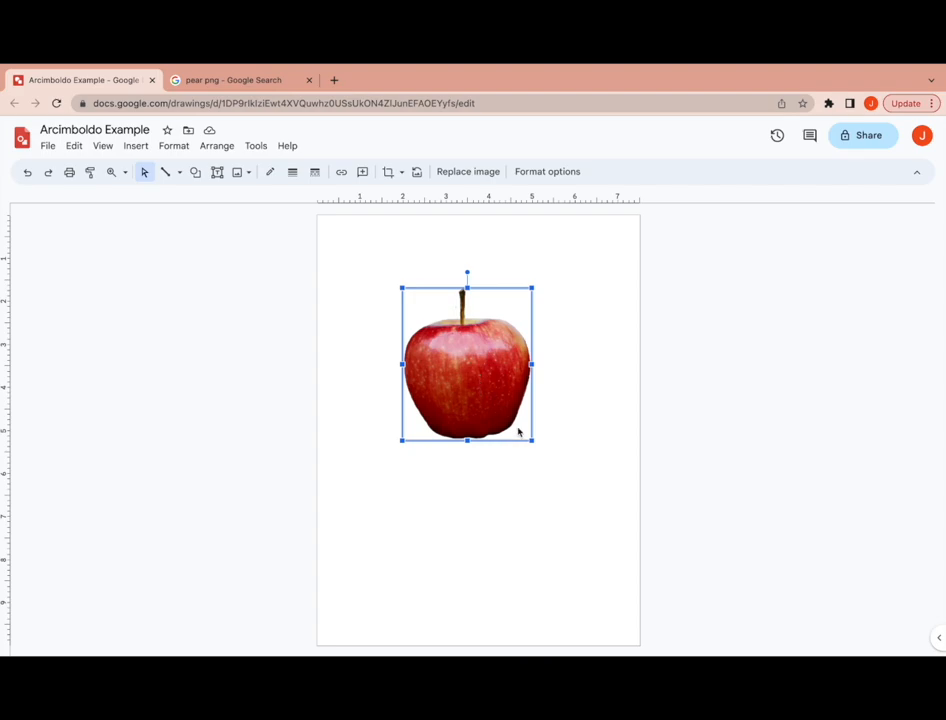
drag(532, 441, 566, 496)
drag(504, 422, 483, 393)
drag(566, 477, 575, 487)
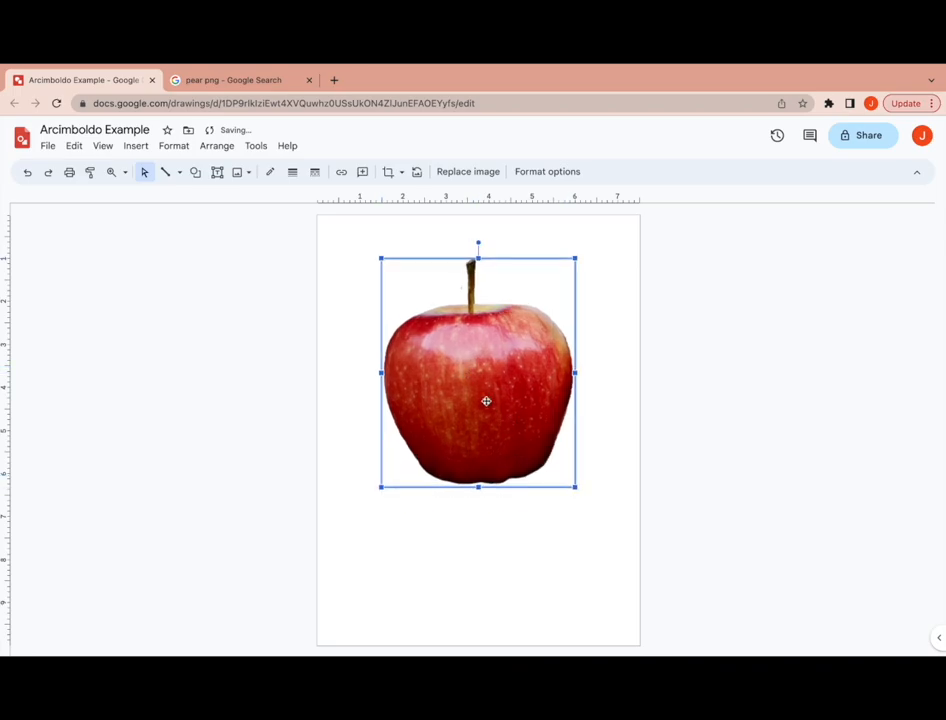
drag(483, 399, 484, 393)
- Search the web for "peanut png" images to insert into the drawing
click(135, 146)
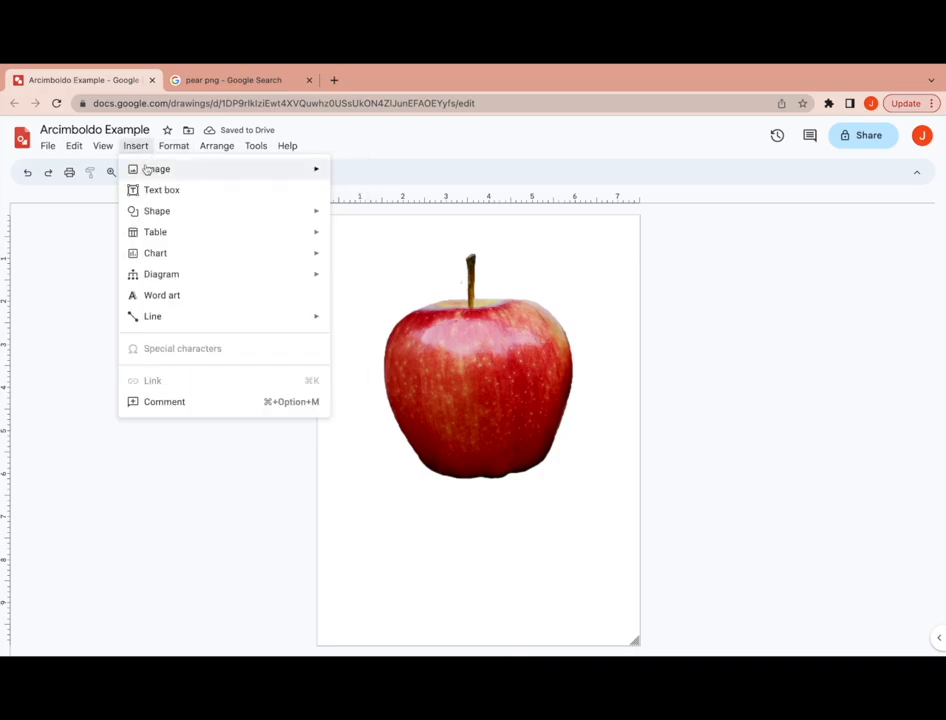
mouse_move(148, 170)
click(433, 195)
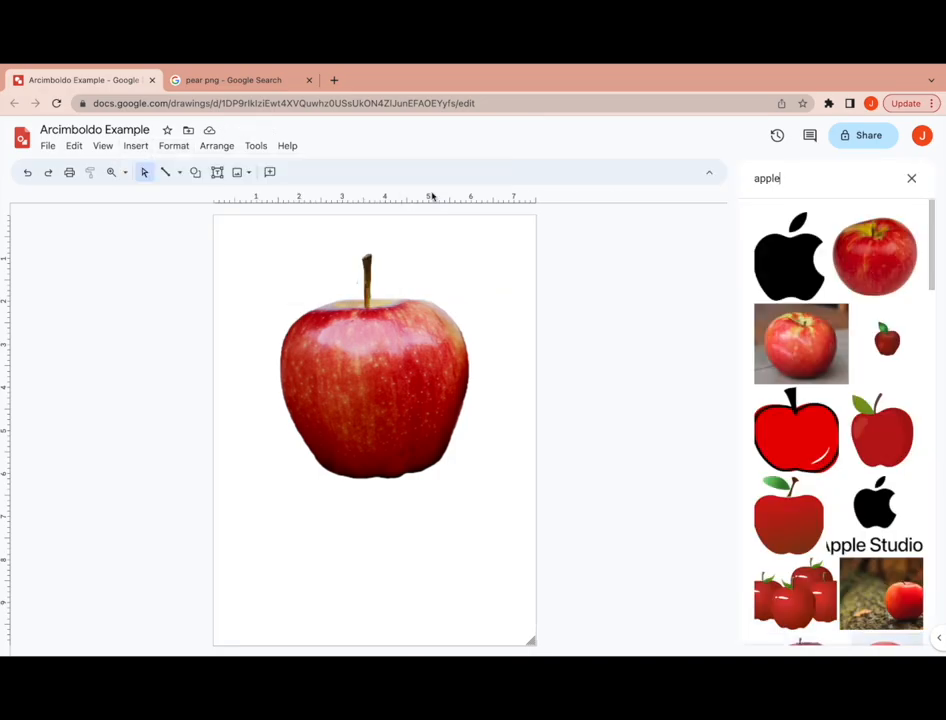
drag(787, 177, 737, 167)
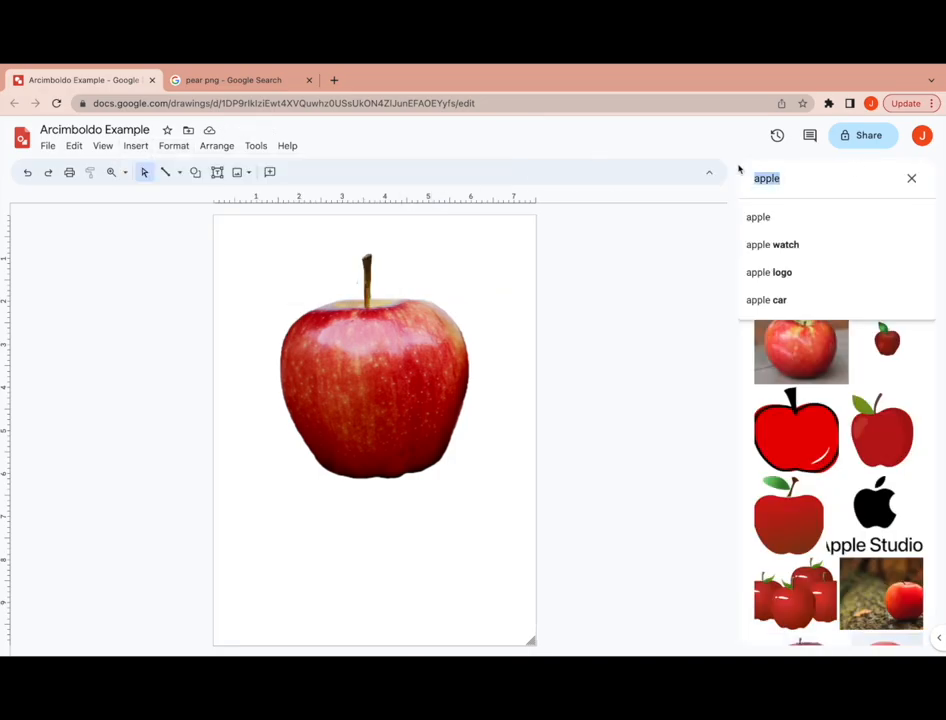
text(peanut png)
key(Return)
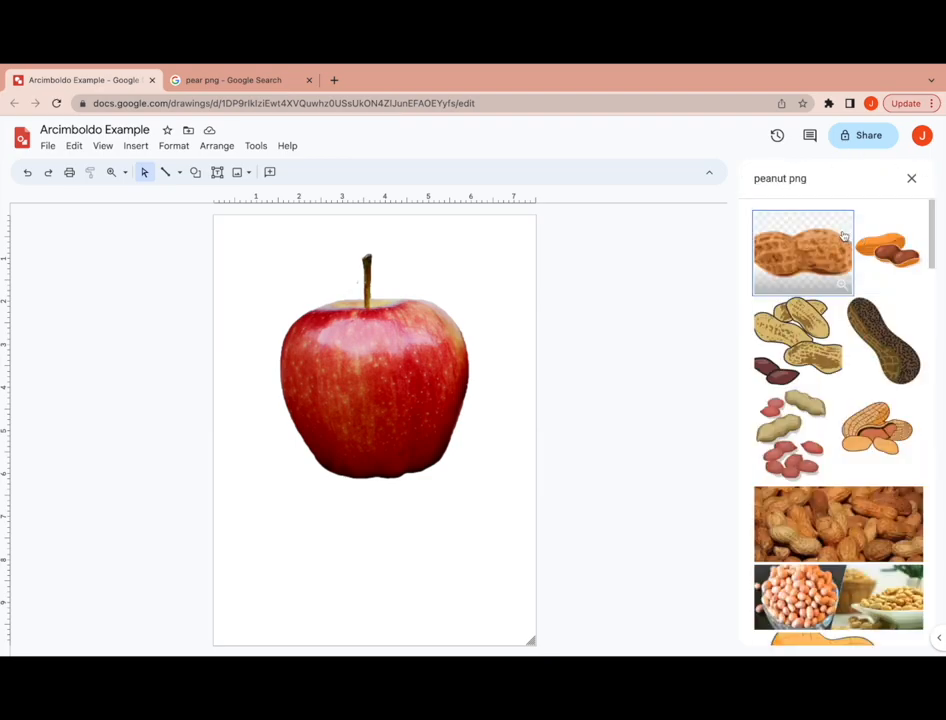
- Try the peanut image with the checkered background by inserting it over the apple, and delete it
click(786, 262)
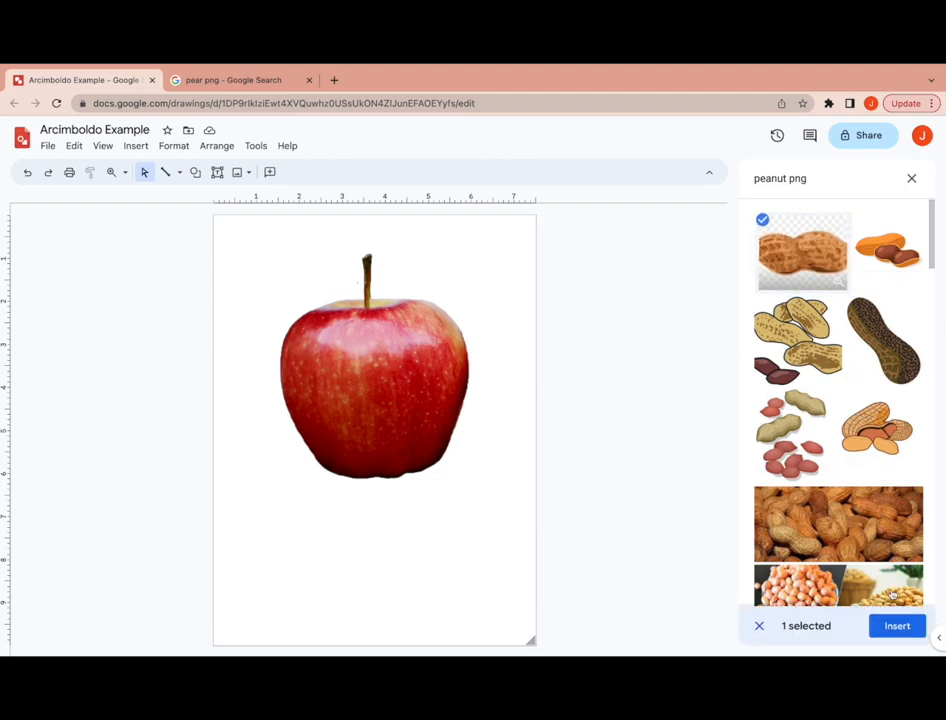
click(898, 628)
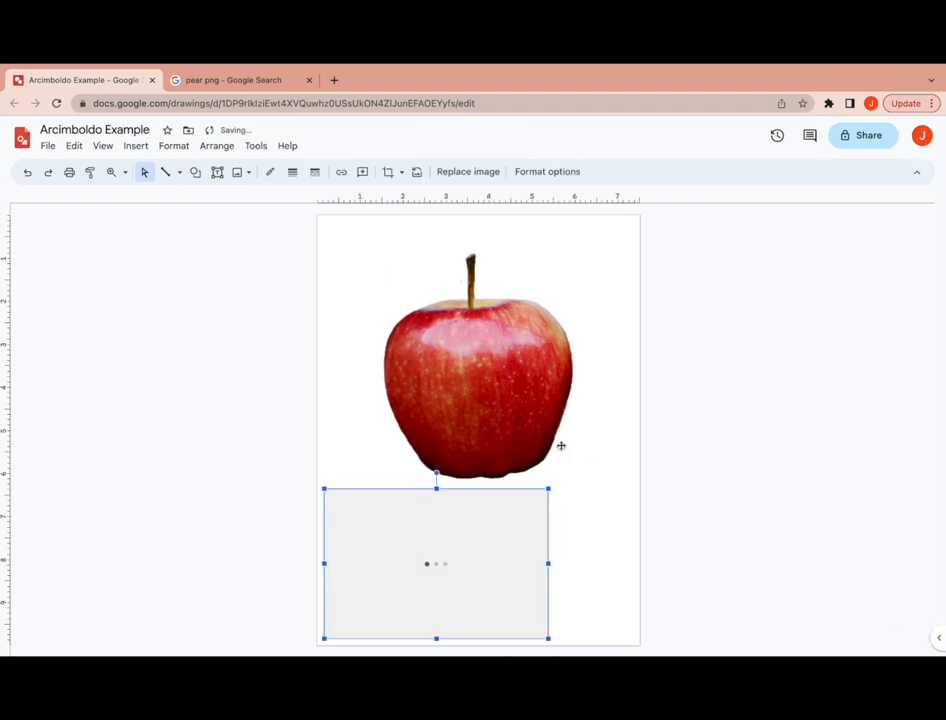
drag(502, 533, 541, 428)
key(Delete)
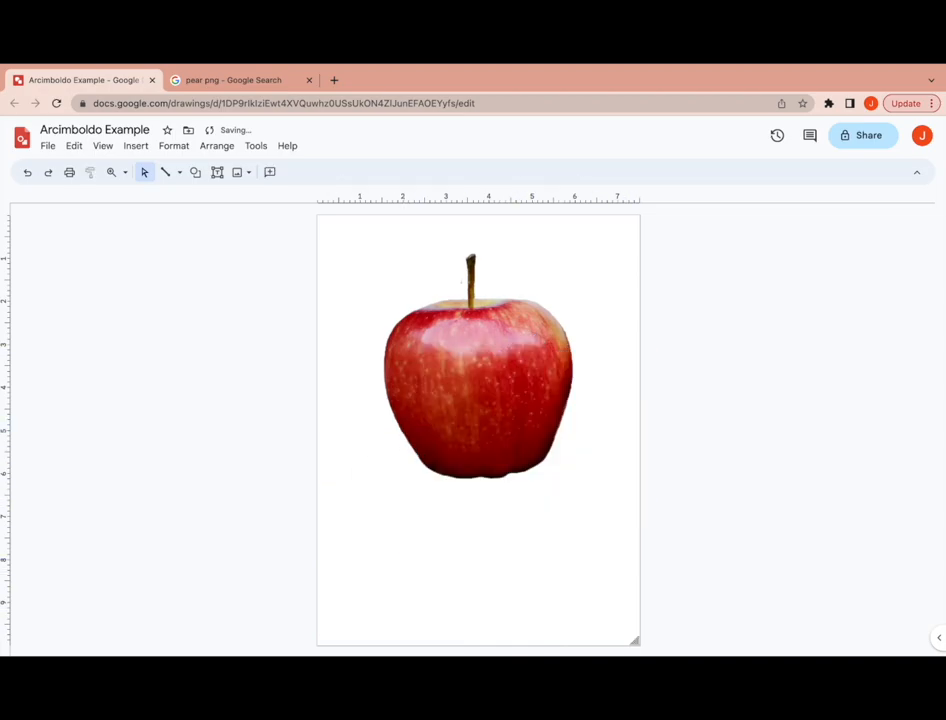
- Insert the dark diagonal peanut from the "peanut png" results and place it over the apple's lower part
click(136, 146)
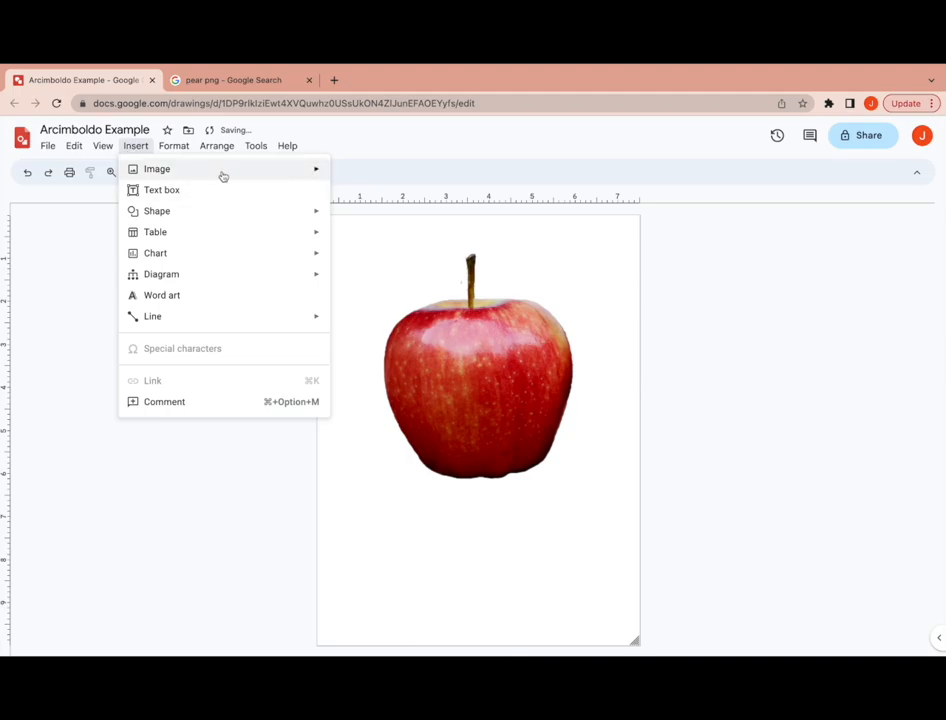
mouse_move(222, 172)
click(401, 194)
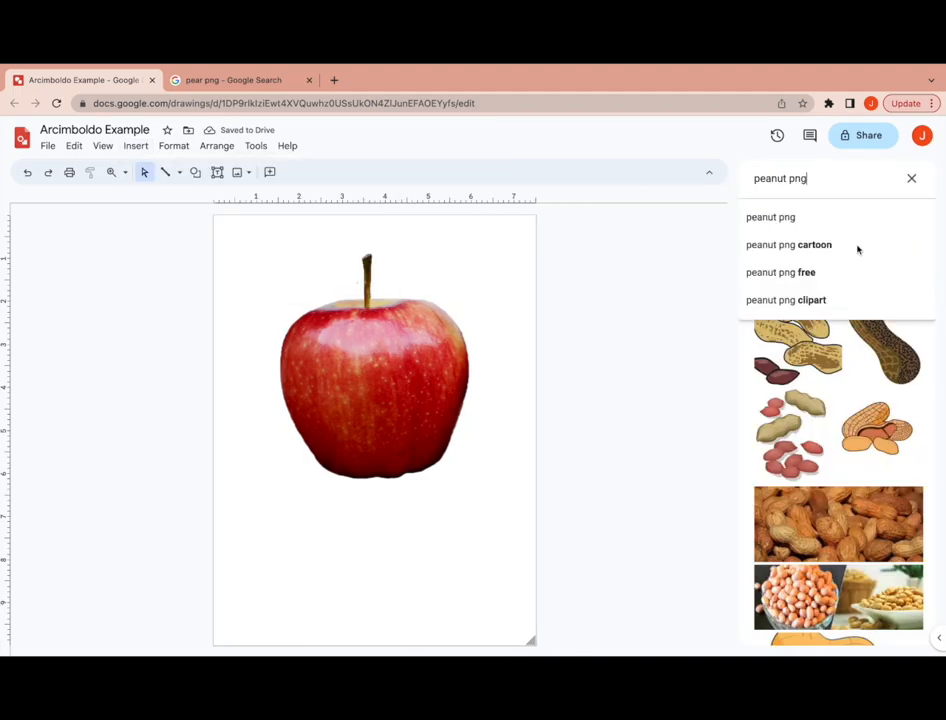
click(883, 360)
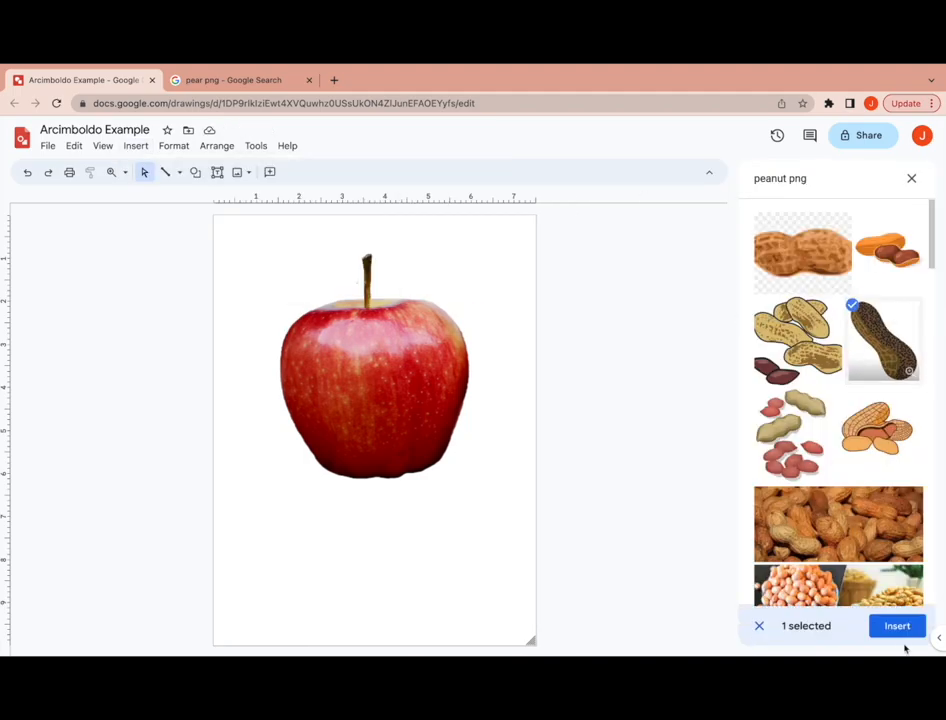
click(897, 630)
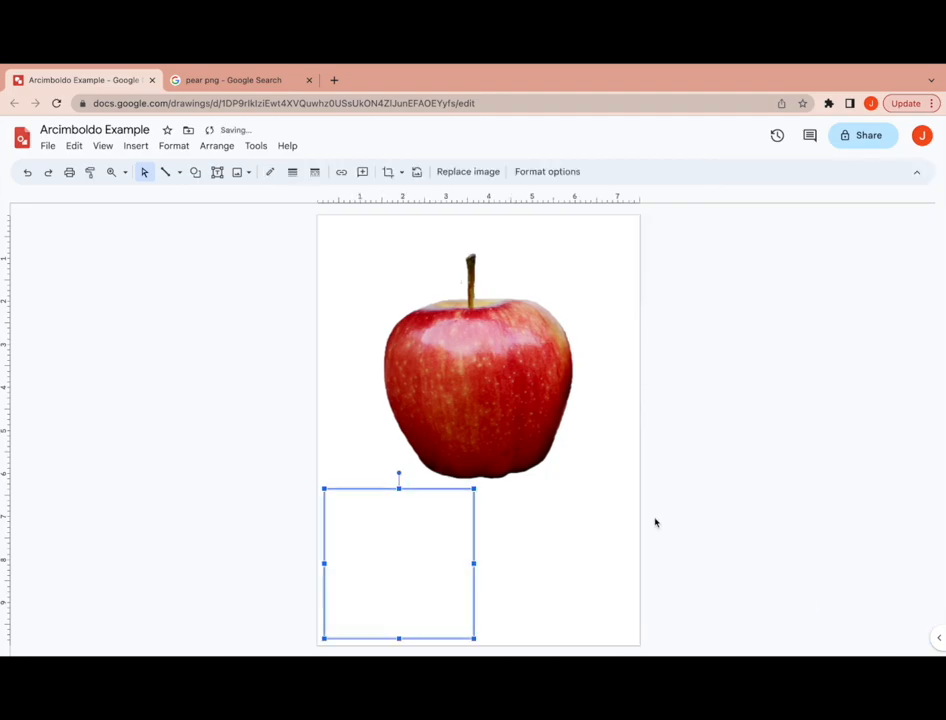
drag(386, 559, 514, 456)
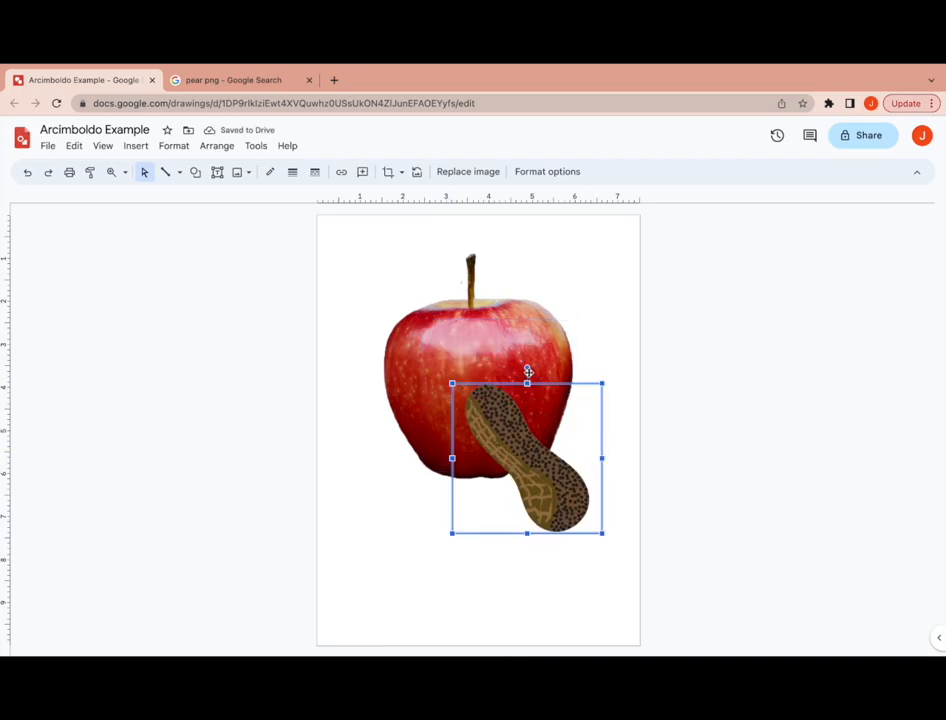
- Rotate the peanut counterclockwise until it lies nearly horizontal
drag(526, 368, 446, 440)
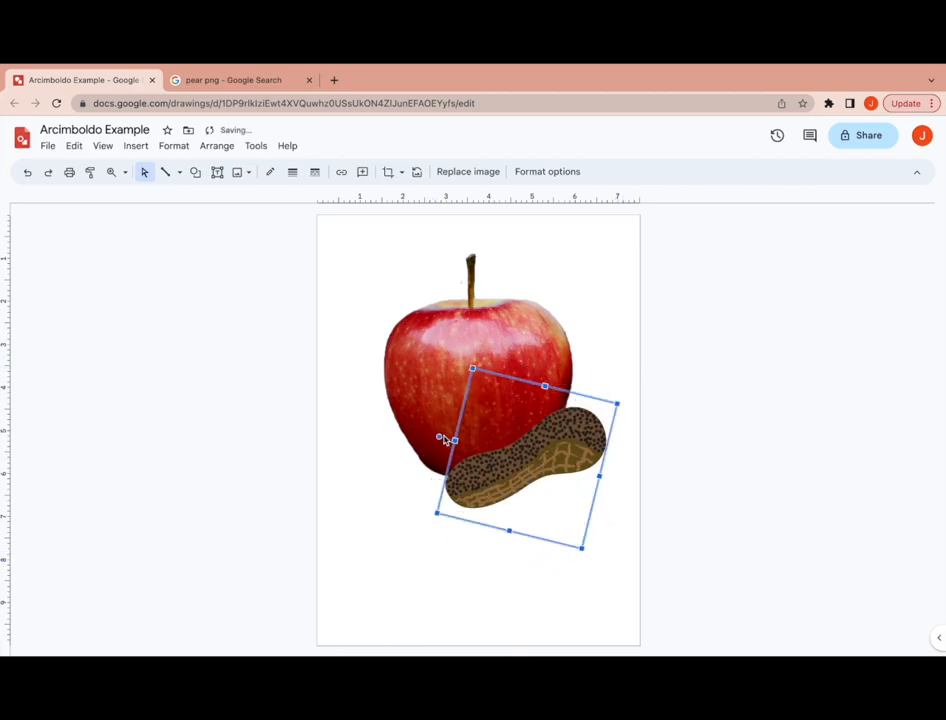
click(442, 438)
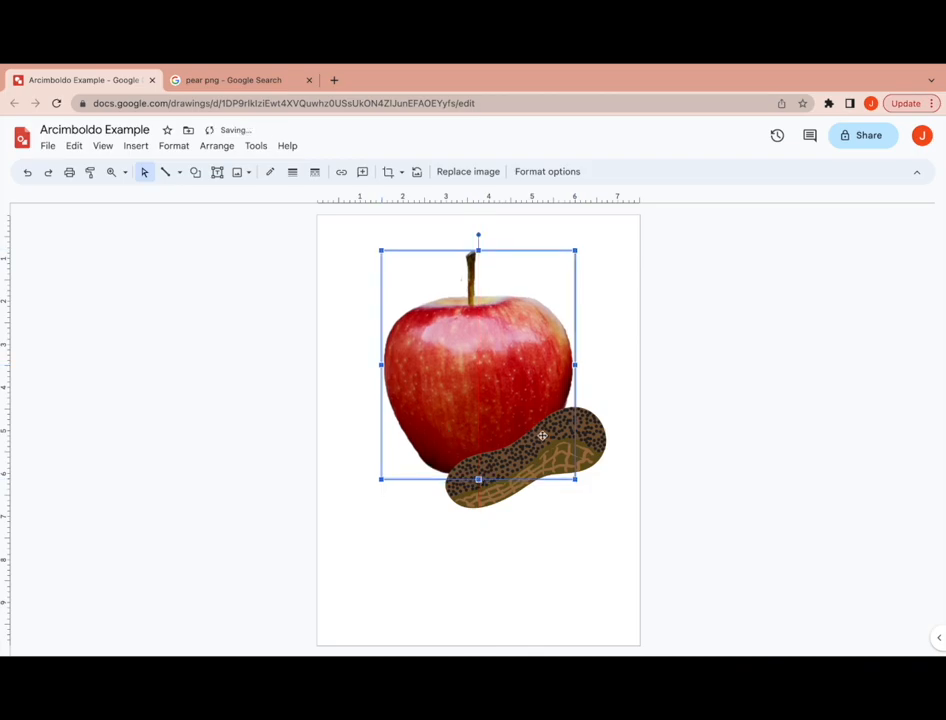
click(588, 446)
drag(437, 437, 437, 405)
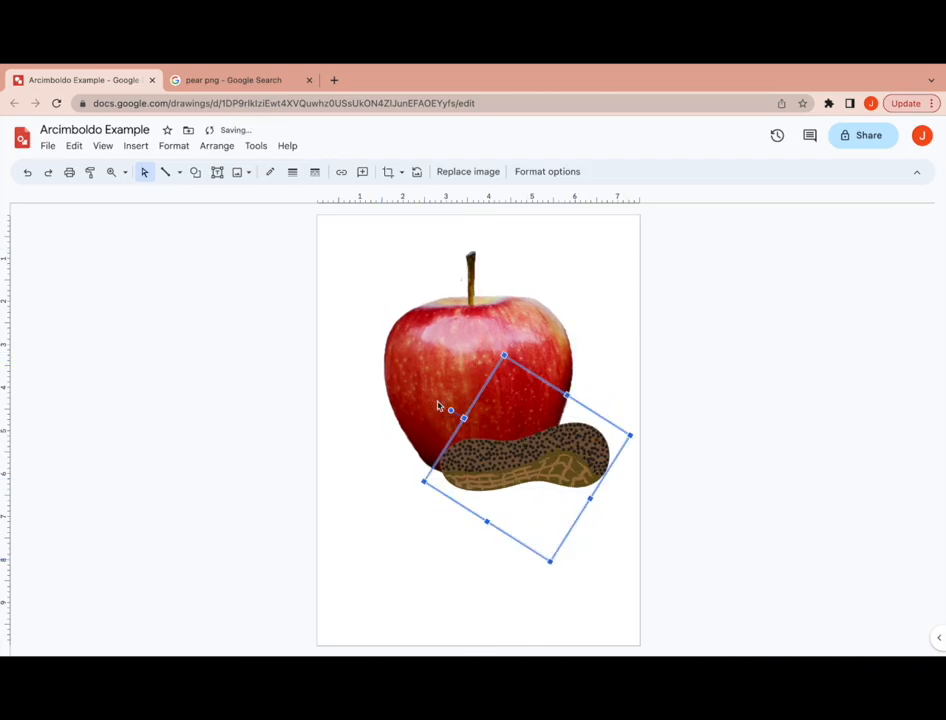
- Move the peanut onto the upper middle of the apple and shrink it to fit within the apple's width
drag(519, 458, 479, 363)
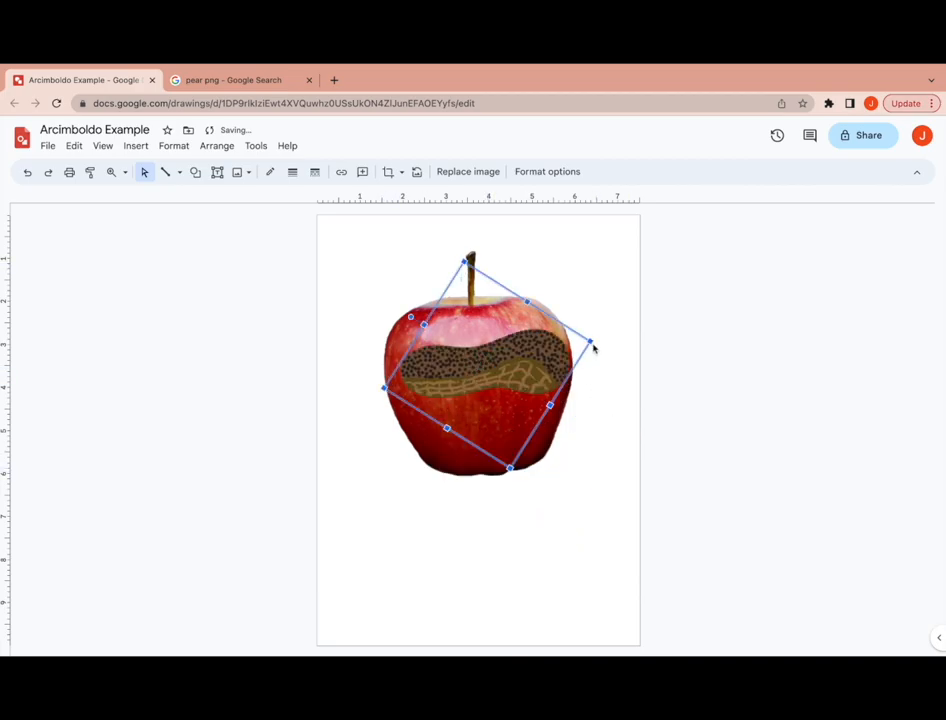
drag(591, 341, 541, 352)
drag(478, 369, 490, 349)
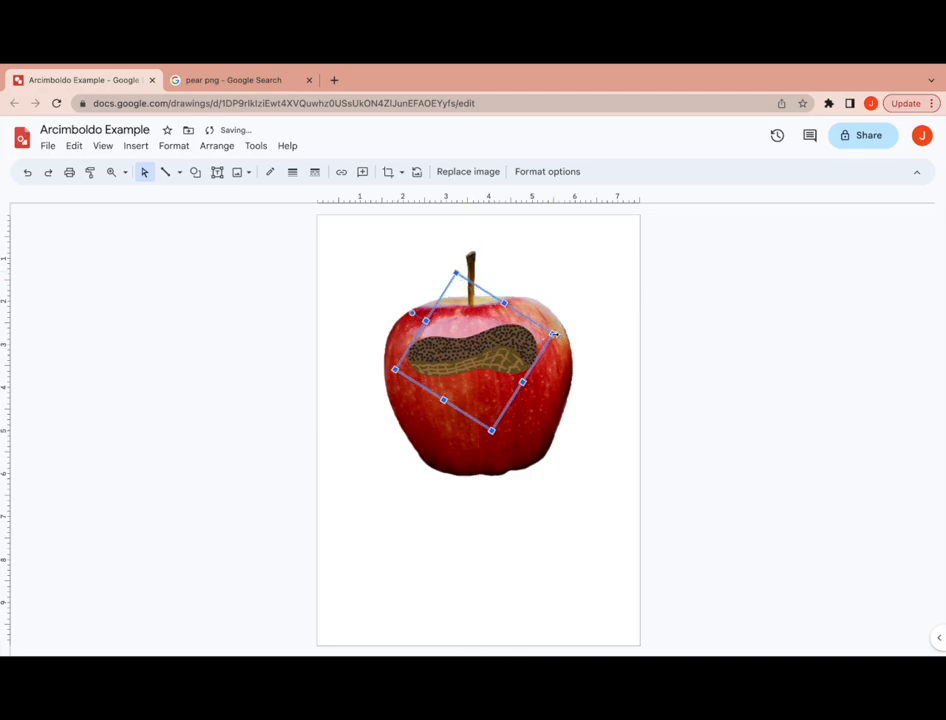
drag(484, 348, 484, 353)
- Select the apple and open its format options
click(534, 438)
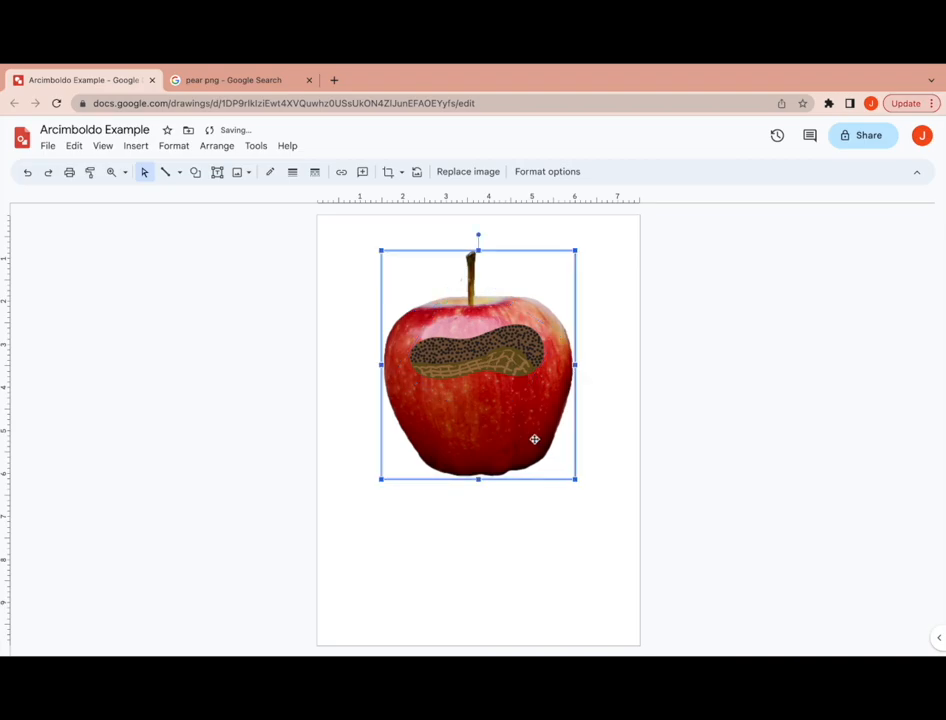
right_click(478, 443)
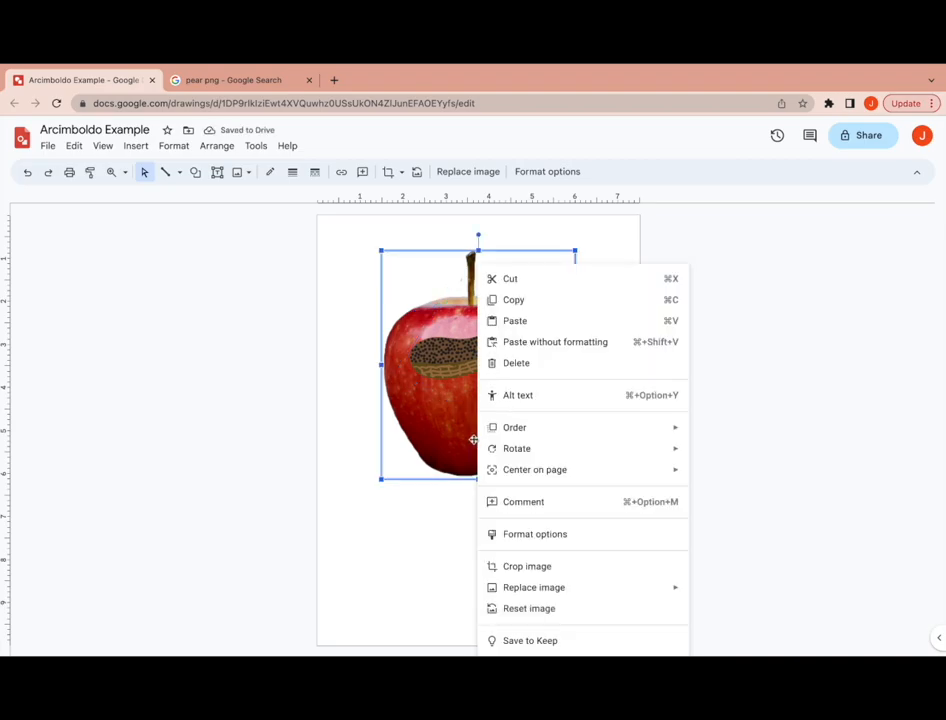
click(437, 437)
right_click(437, 441)
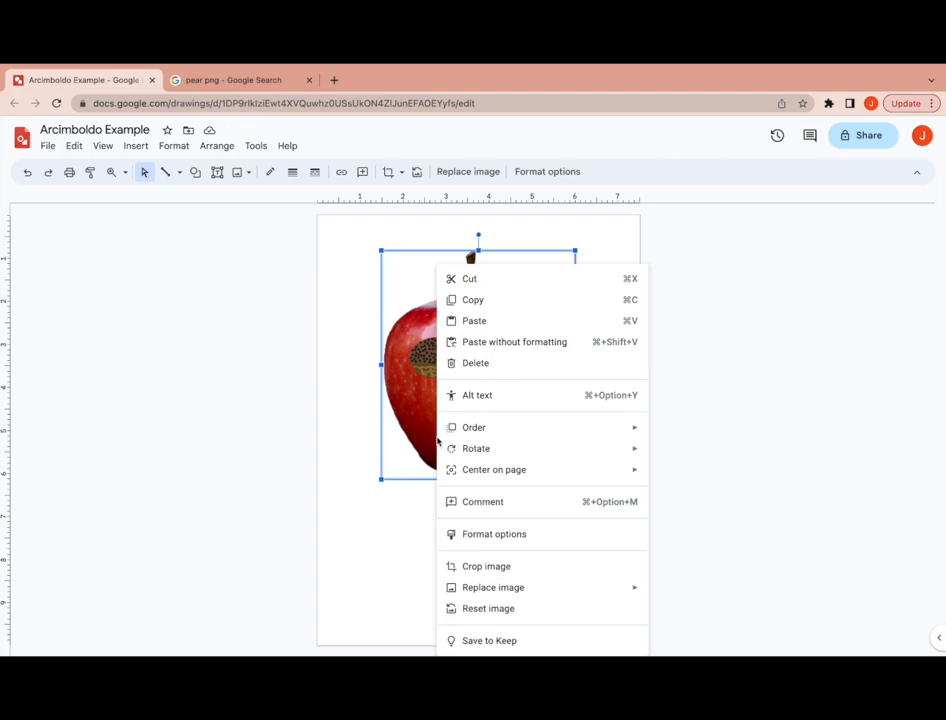
click(494, 534)
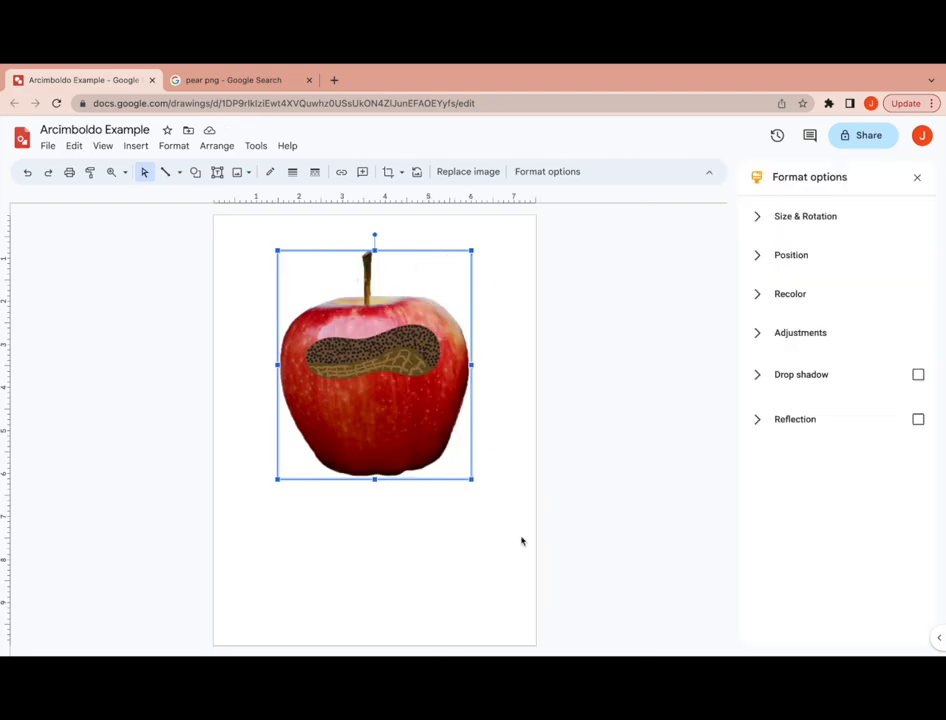
- Examine the recolor presets for the apple without applying one, and show its opacity, brightness and contrast adjustments
click(755, 295)
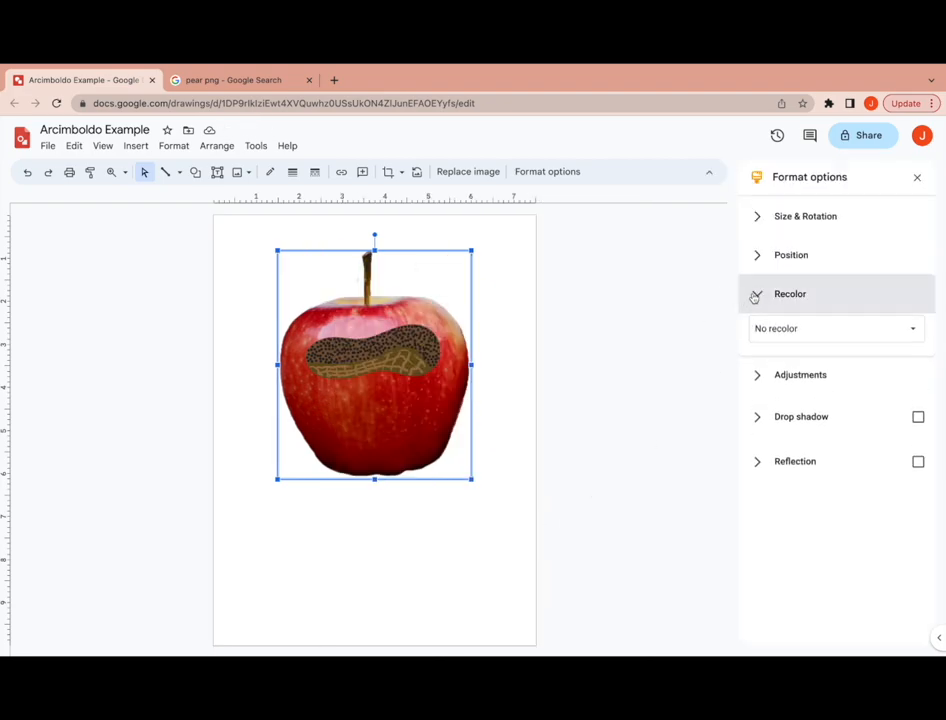
click(785, 330)
scroll(809, 460, down, 3)
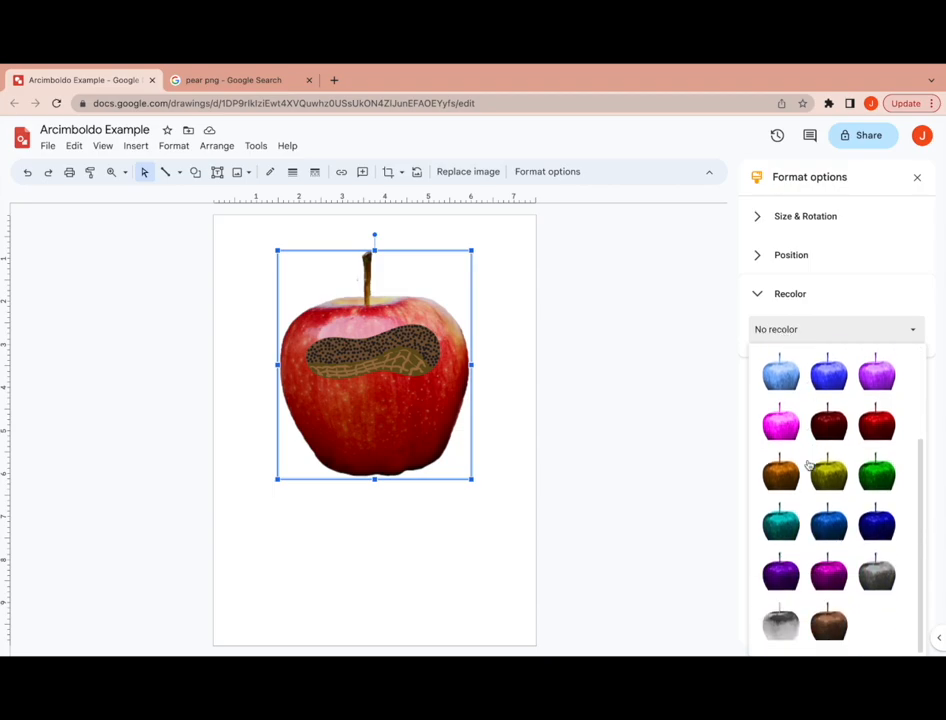
scroll(809, 460, up, 3)
click(779, 329)
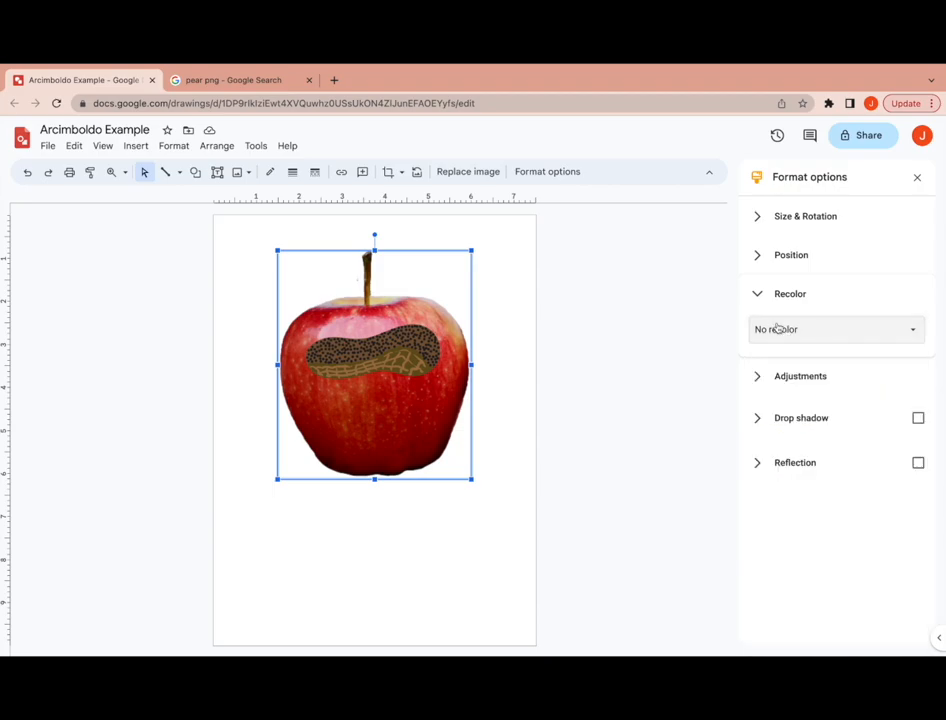
click(760, 376)
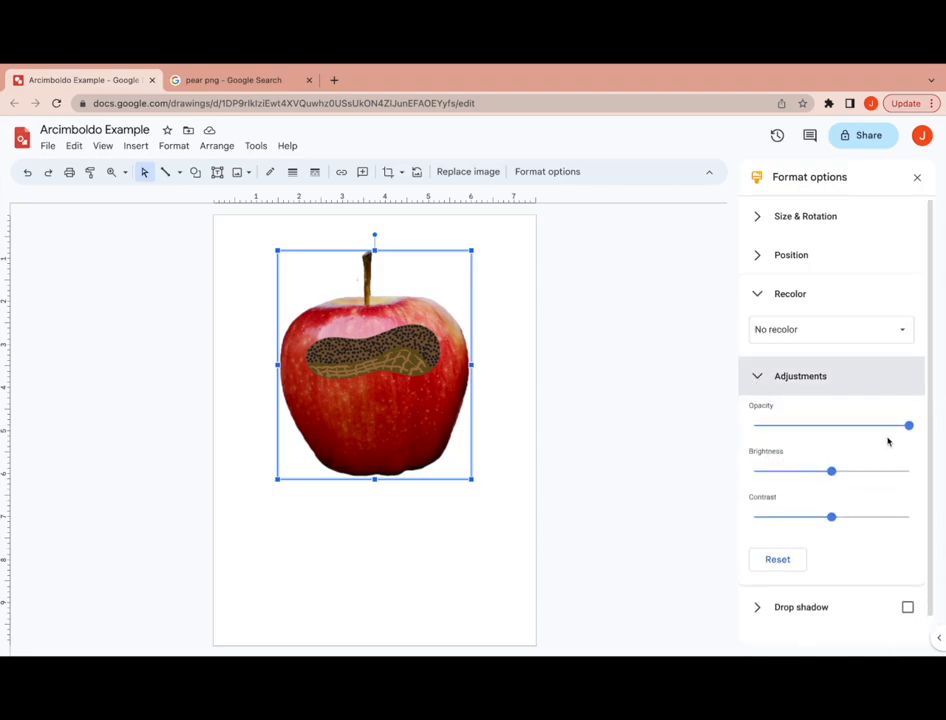
- Lower the apple's opacity to roughly three quarters
drag(876, 429, 854, 429)
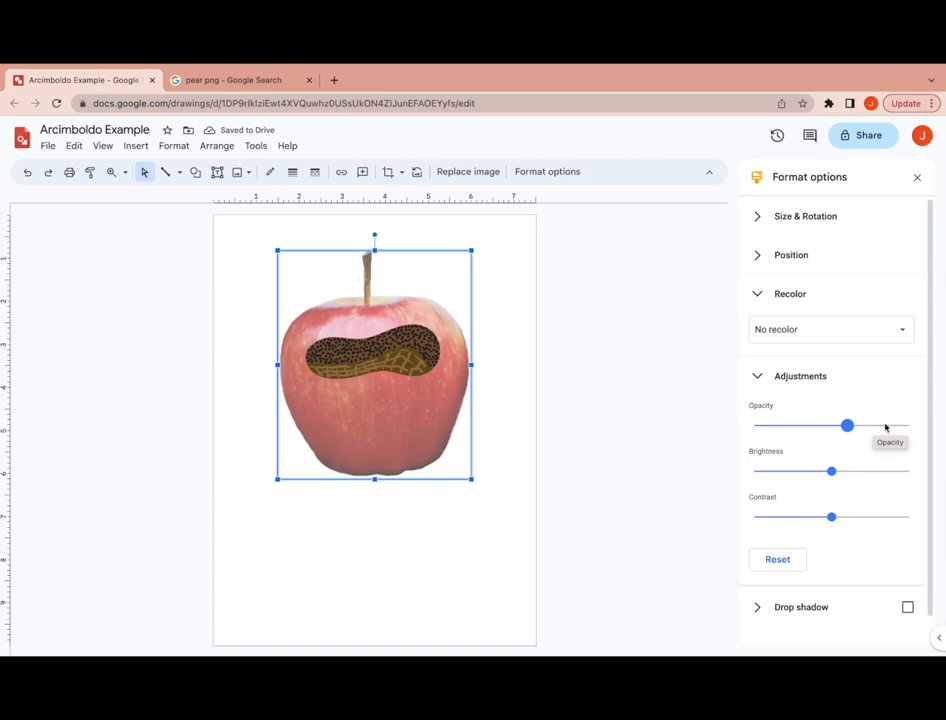
click(886, 427)
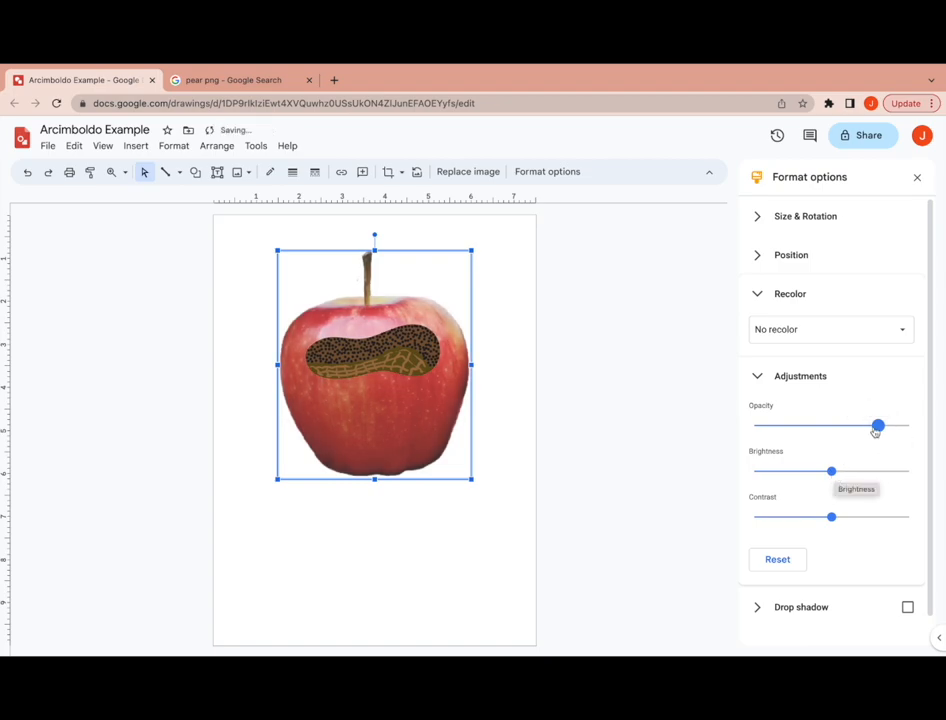
drag(876, 429, 871, 430)
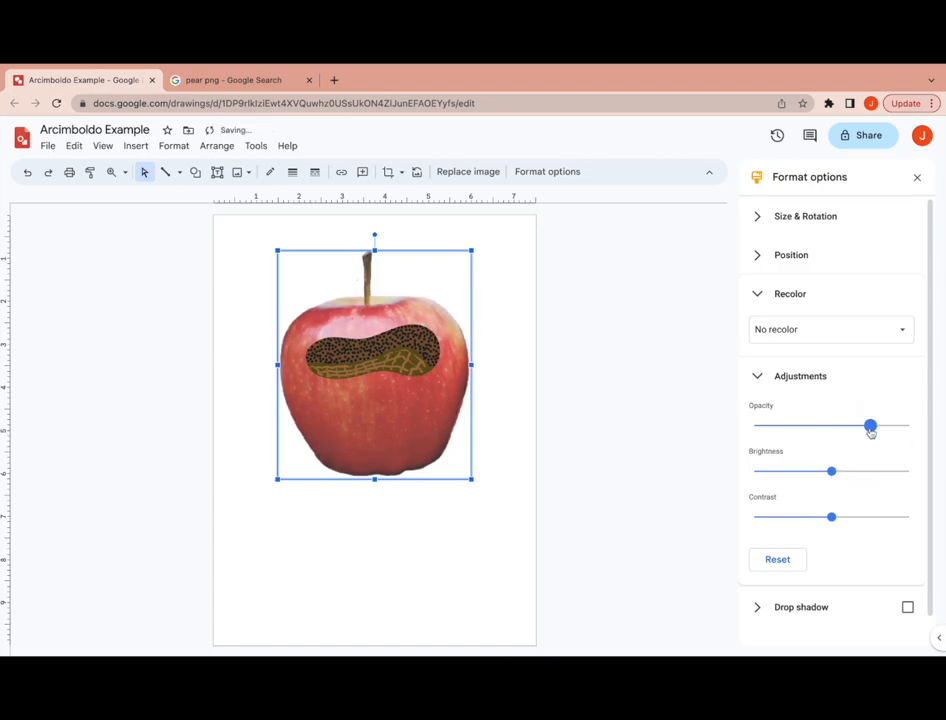
- Raise the apple's brightness slightly and try different contrast settings on it
right_click(832, 474)
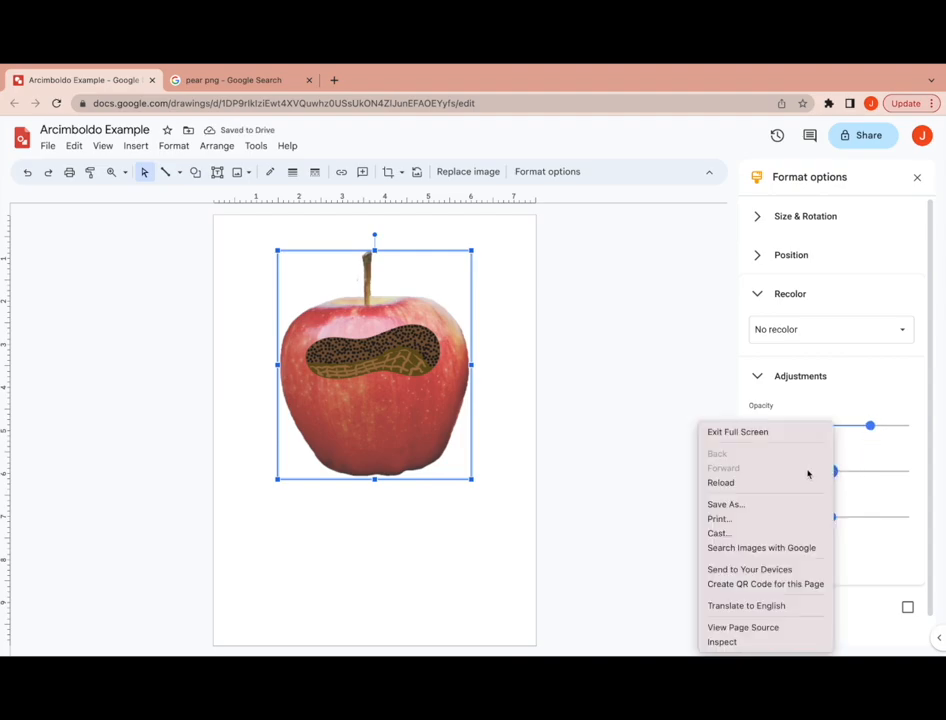
click(843, 471)
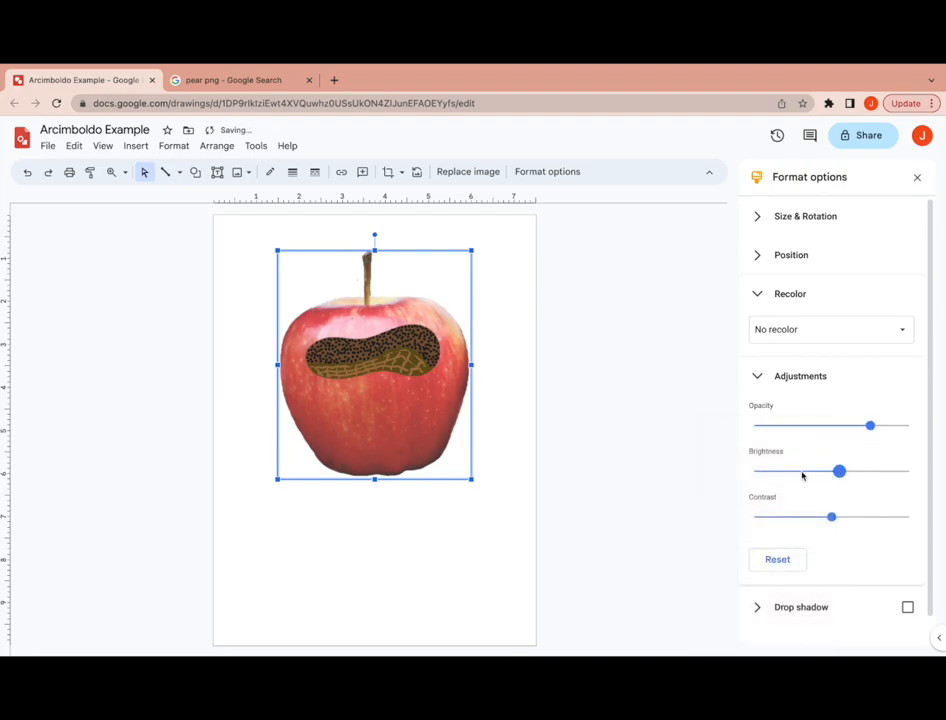
click(823, 471)
drag(826, 479, 829, 518)
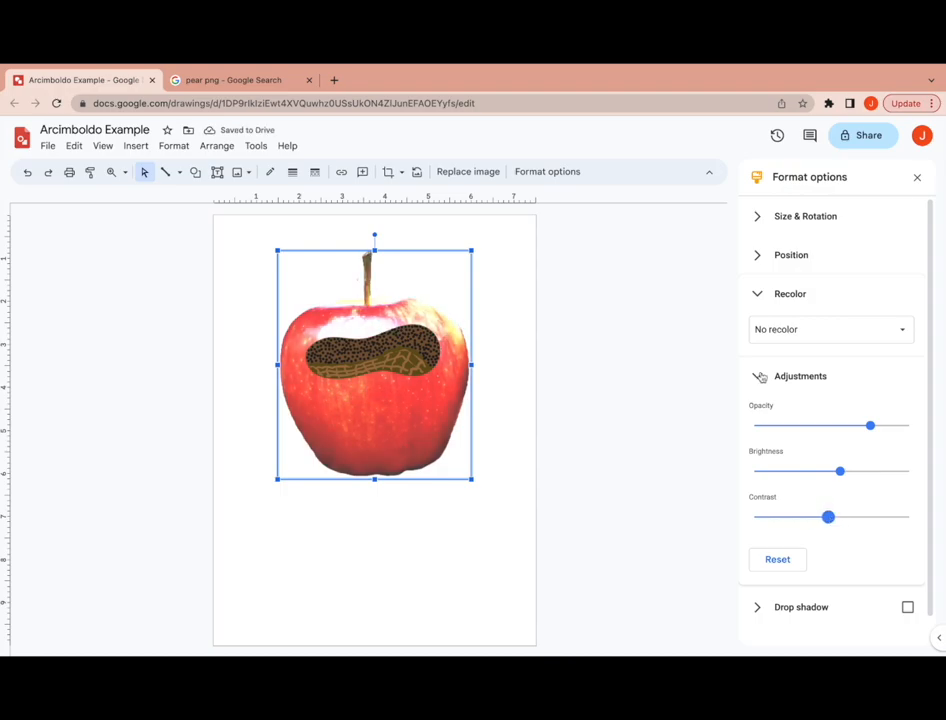
- Undo the last contrast change on the apple and close its format options
click(761, 377)
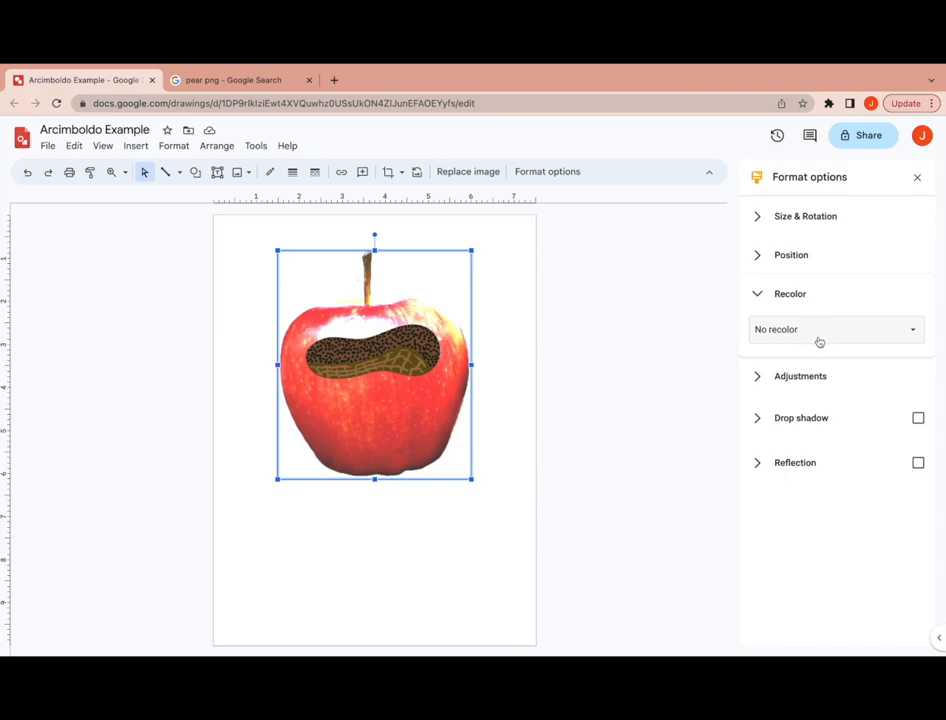
key(super+z)
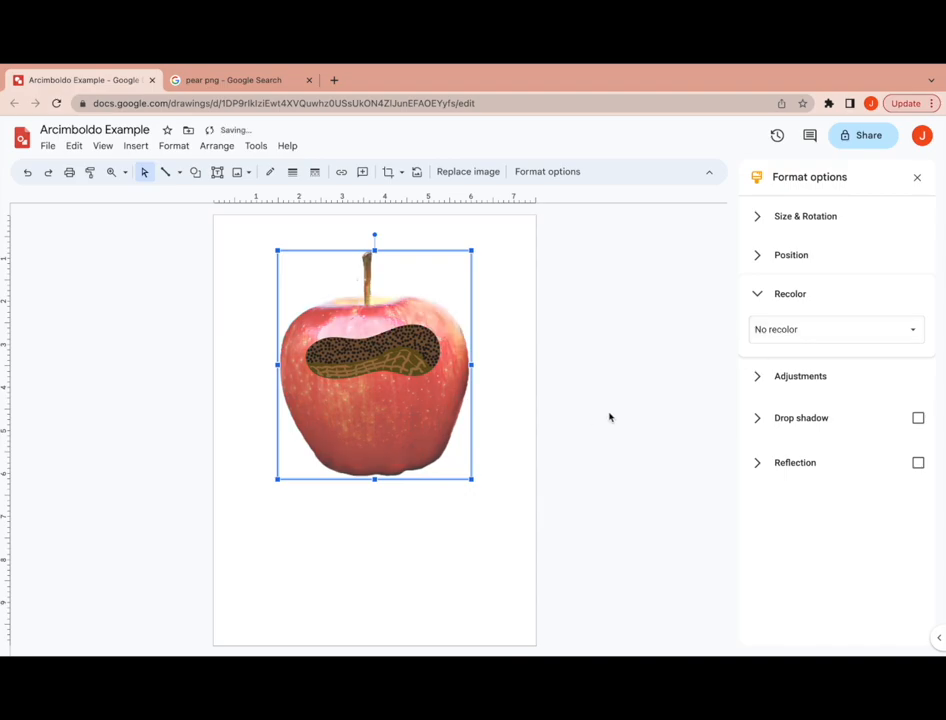
click(576, 446)
click(917, 178)
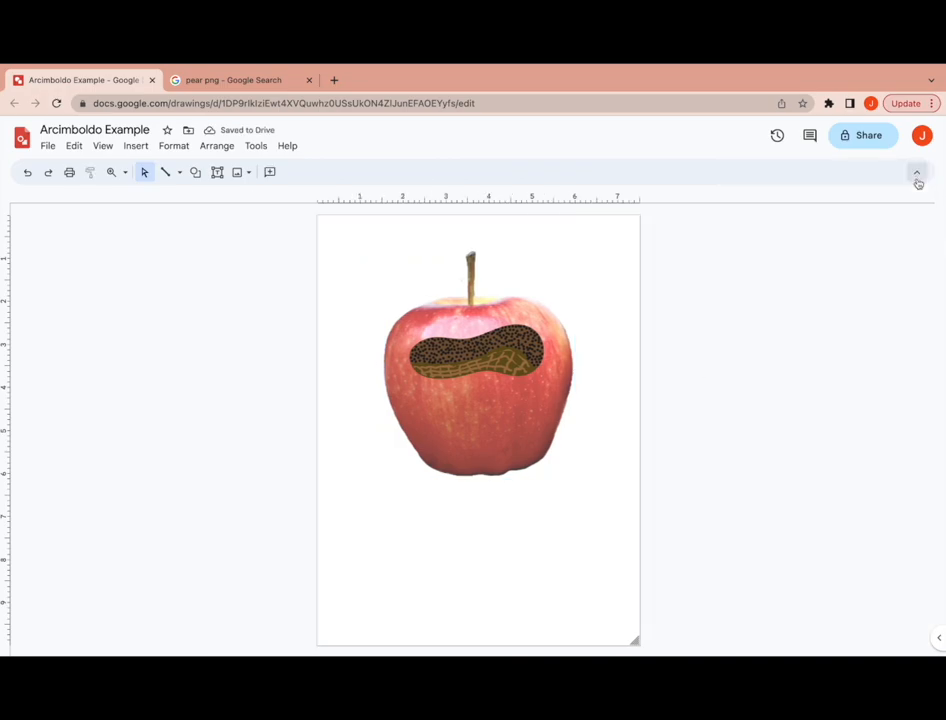
- Search web images for "watermelon png" and insert the half-round red slice with the green rind facing down
click(146, 150)
mouse_move(160, 171)
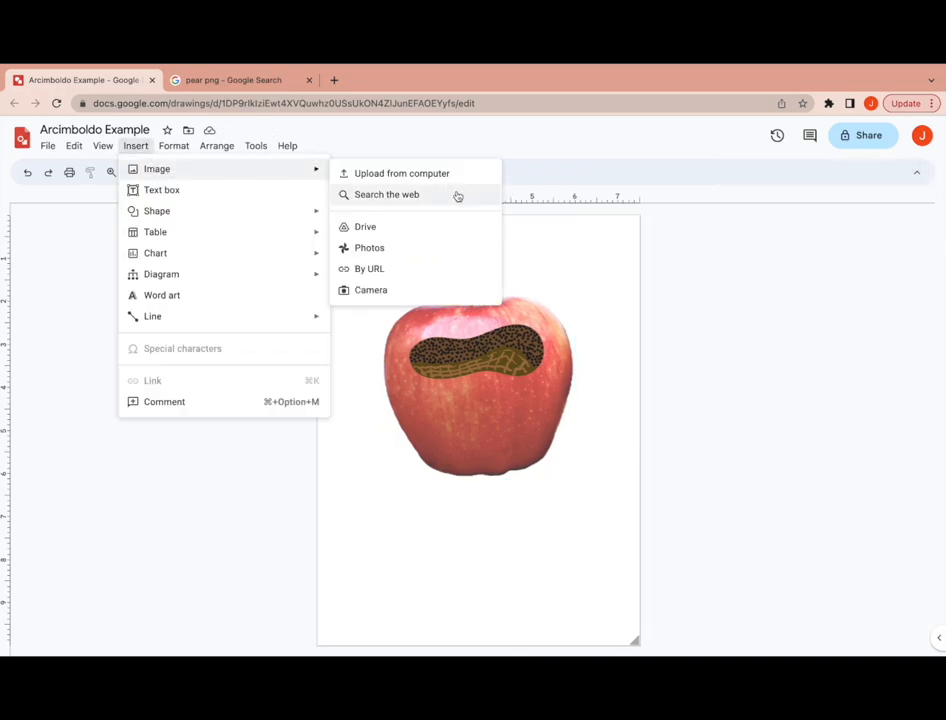
click(437, 200)
key(ctrl+a)
text(watermel)
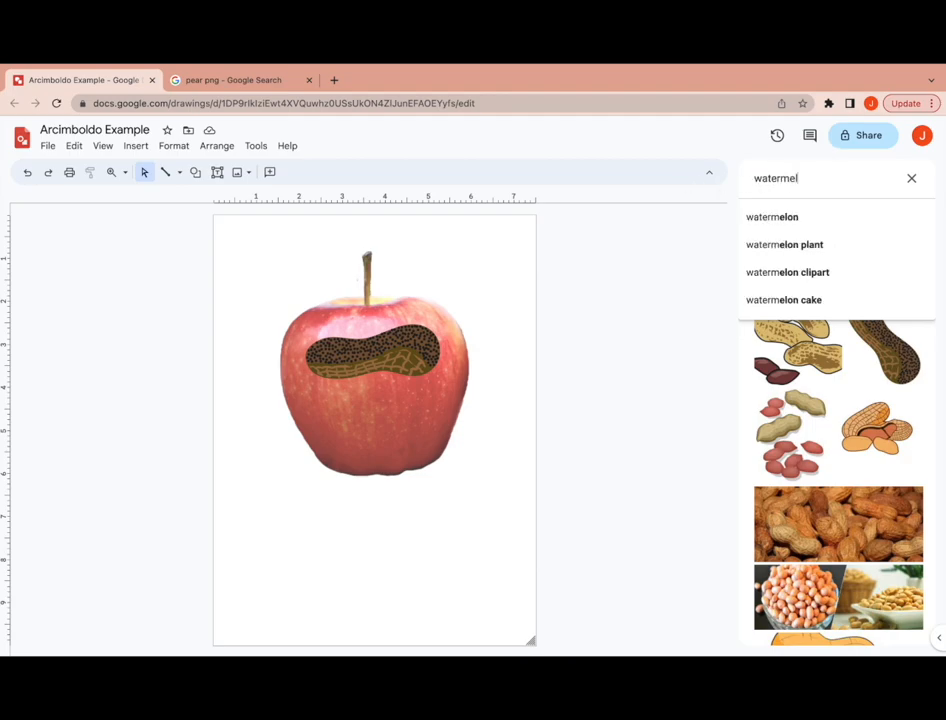
text(on png)
key(Return)
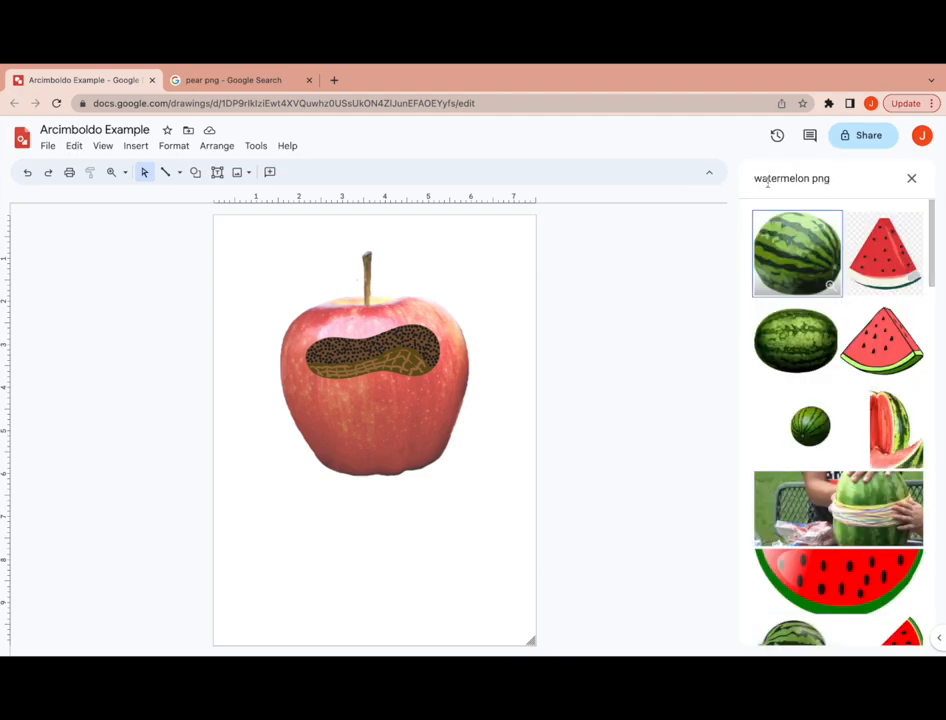
scroll(795, 400, down, 2)
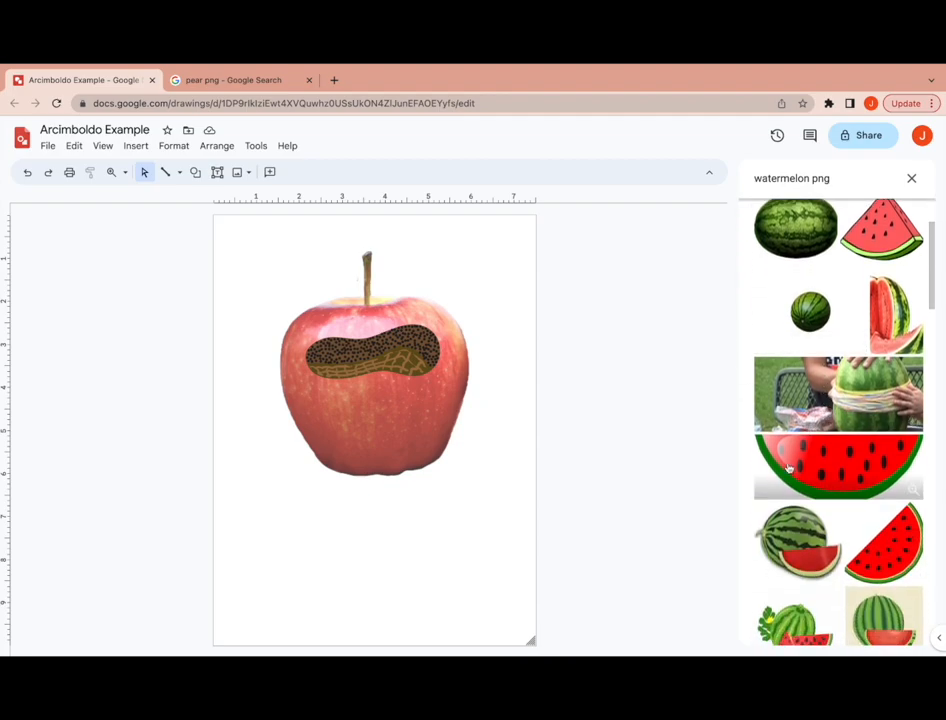
click(853, 472)
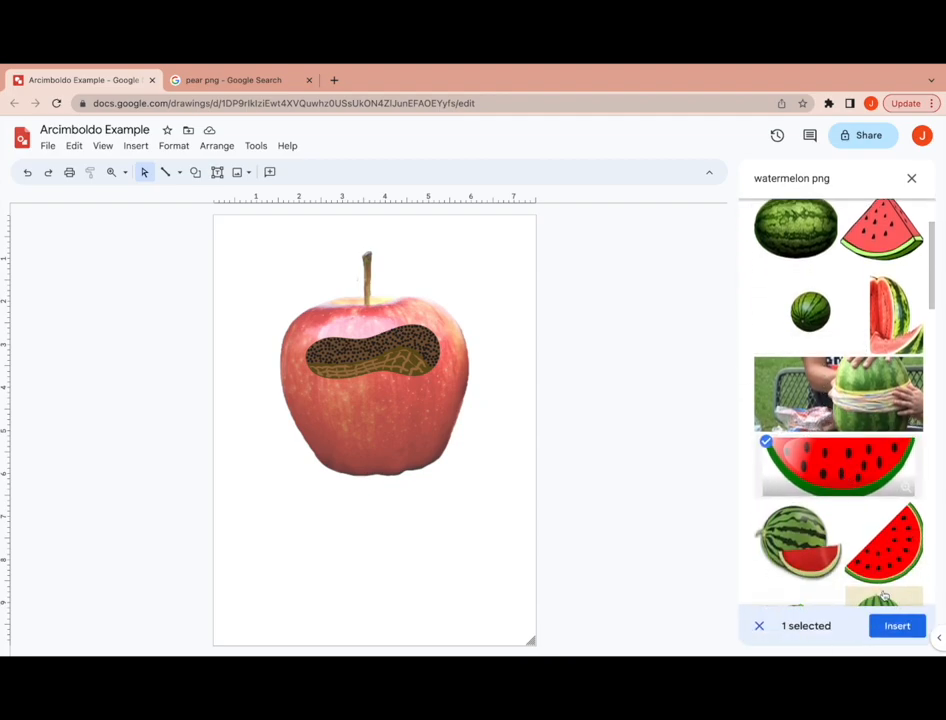
click(903, 627)
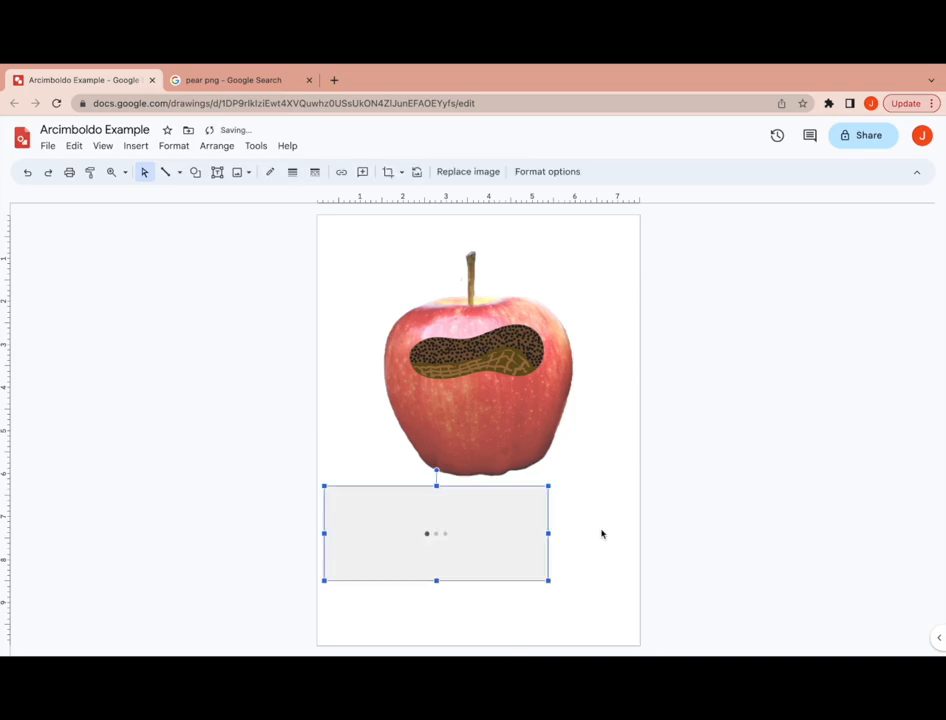
- Shrink the watermelon slice, place it as a mouth below the peanut on the apple, and tilt it slightly counterclockwise
drag(479, 534, 557, 424)
drag(628, 376, 489, 407)
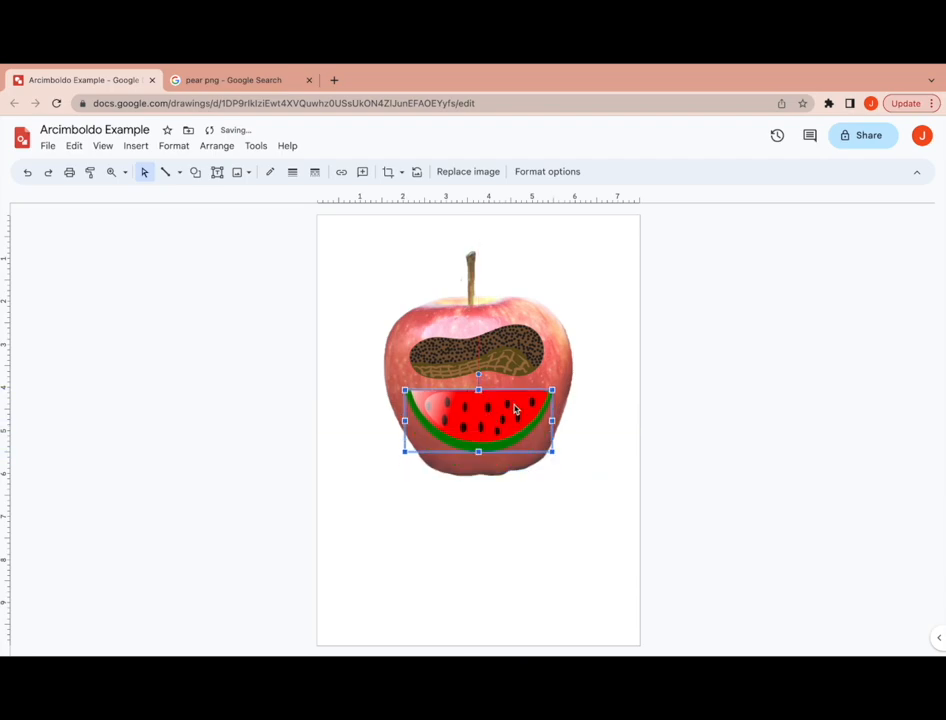
drag(553, 389, 528, 400)
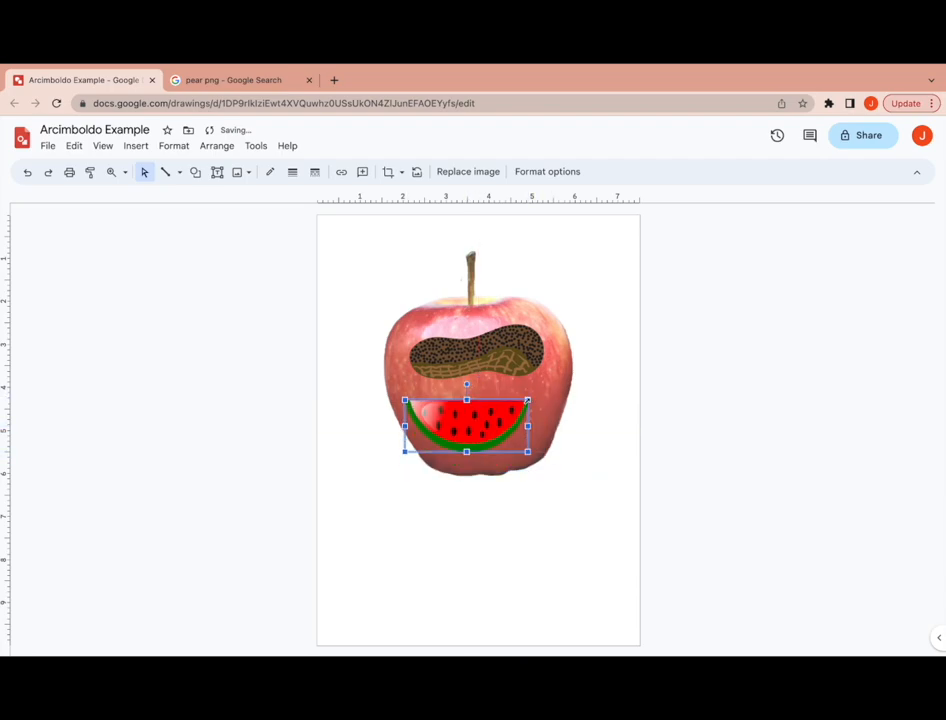
drag(474, 428, 484, 422)
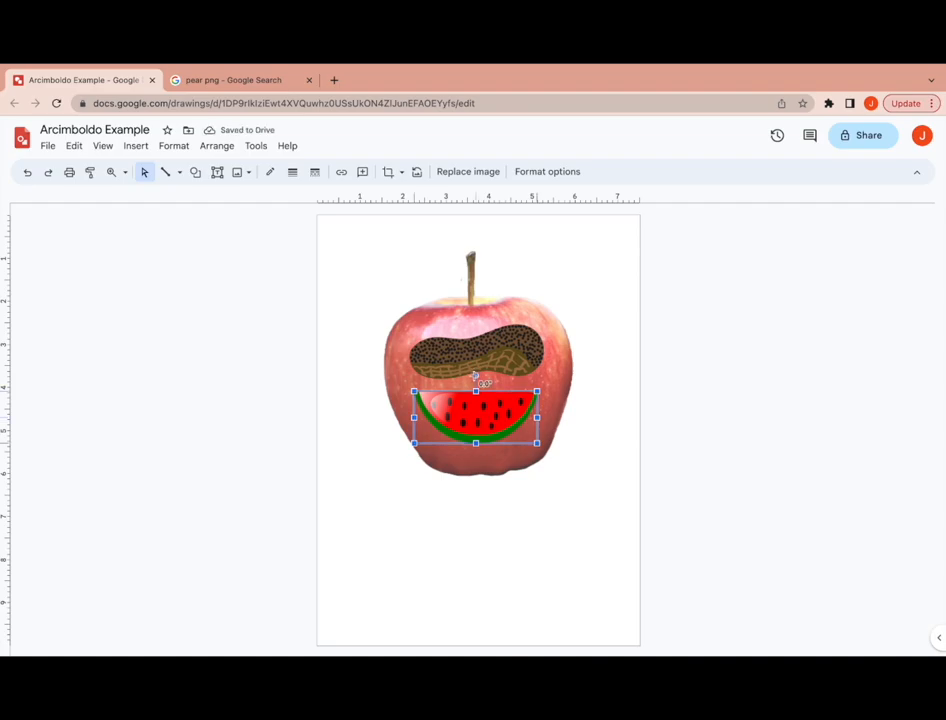
drag(476, 376, 492, 418)
click(602, 505)
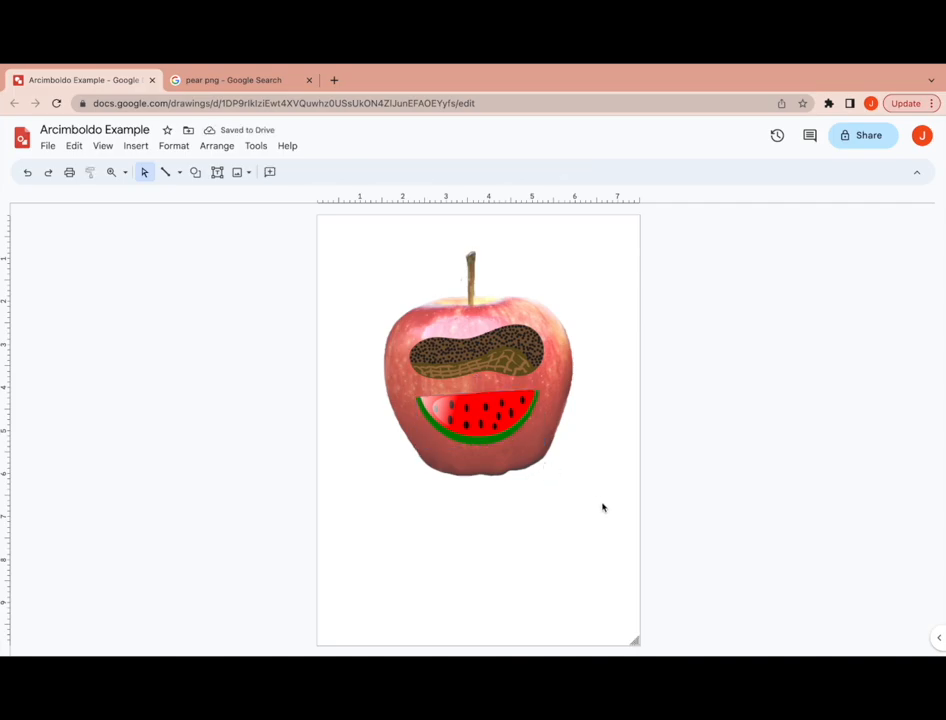
- Search web images for "pear png" from within the drawing and look through the results for a suitable pear
click(137, 146)
mouse_move(225, 175)
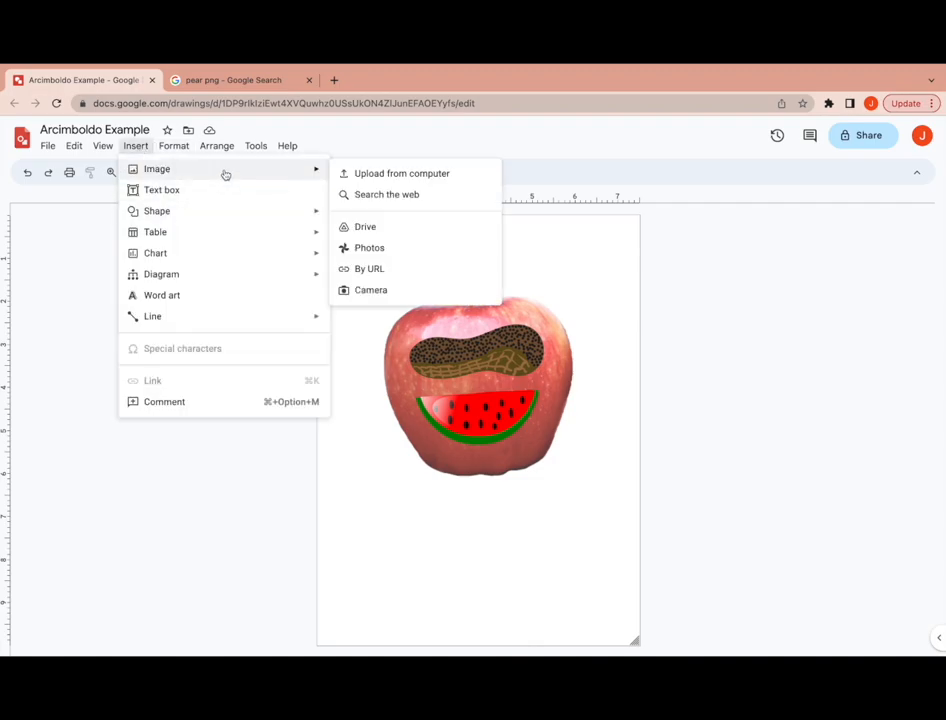
click(360, 196)
key(BackSpace)
key(BackSpace)
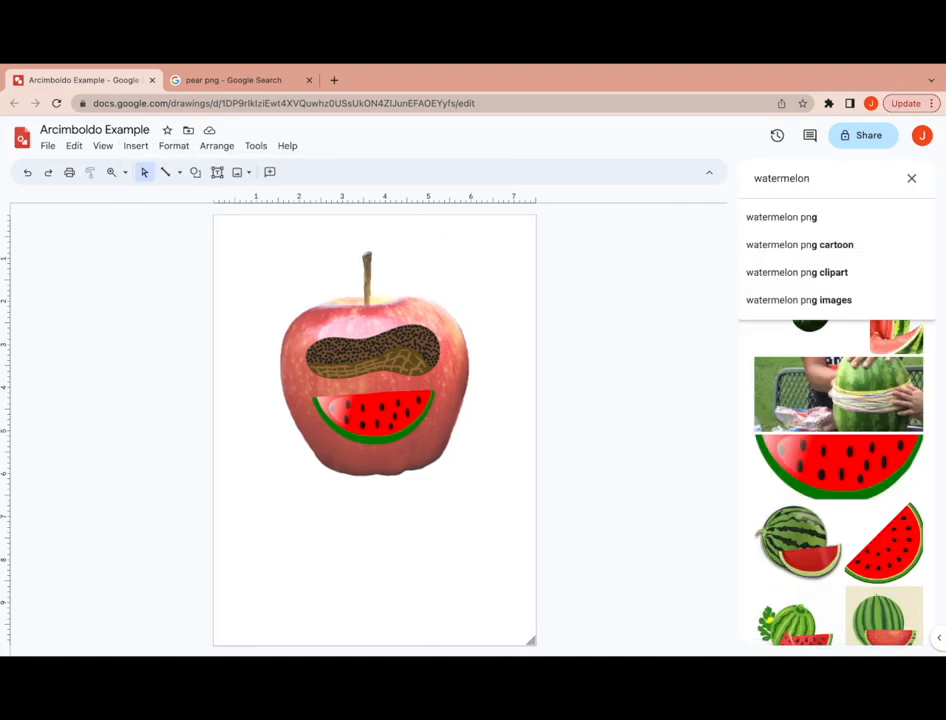
key(BackSpace)
key(BackSpace)
key(BackSpace)
key(BackSpace)
text(pear png)
key(Return)
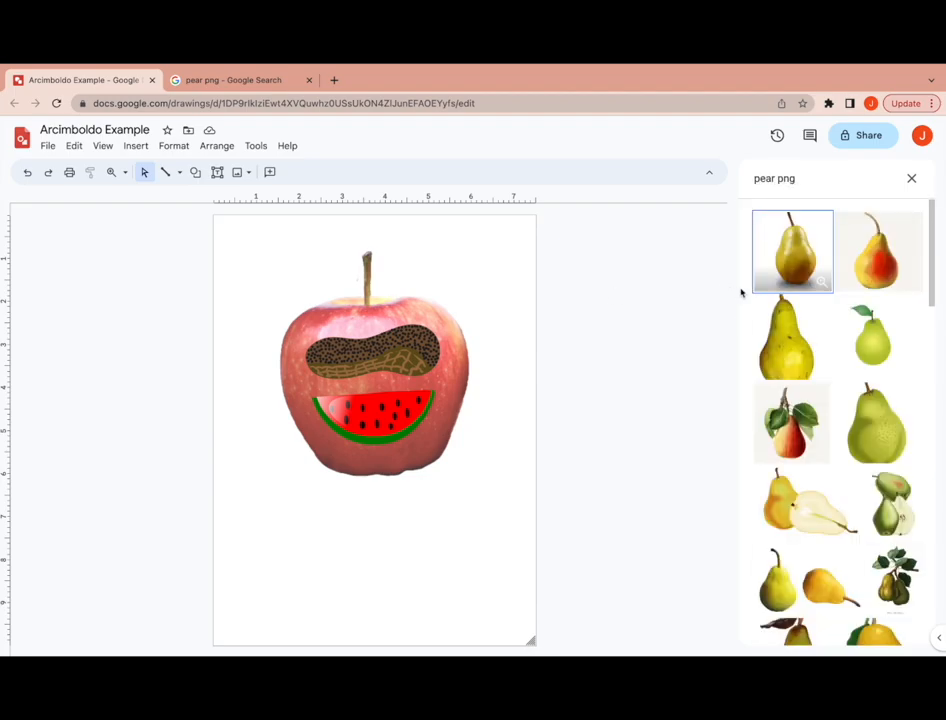
scroll(832, 433, down, 3)
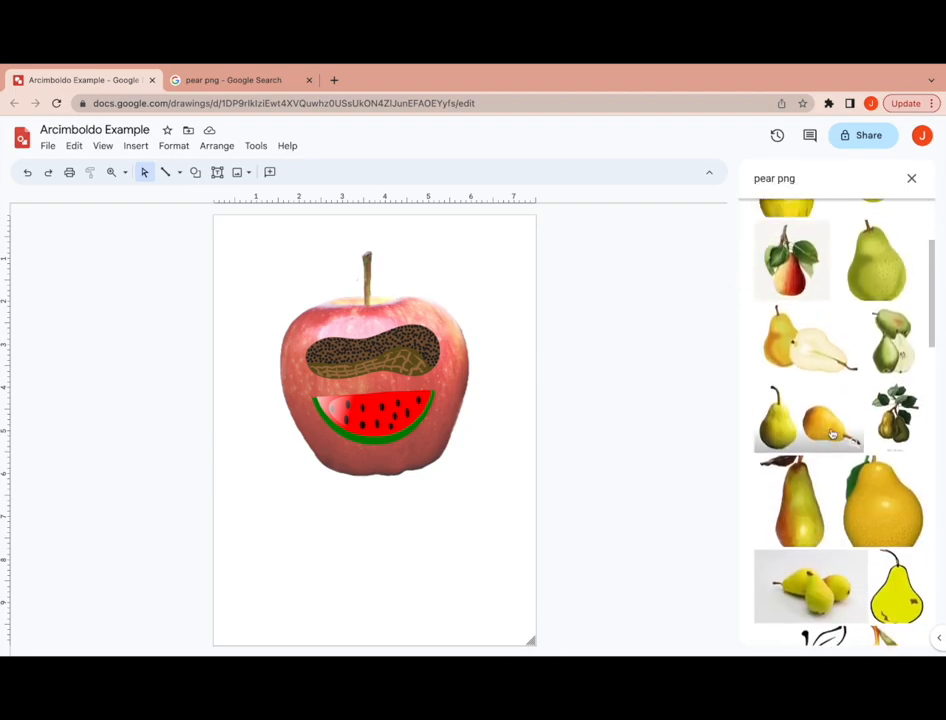
scroll(832, 433, up, 3)
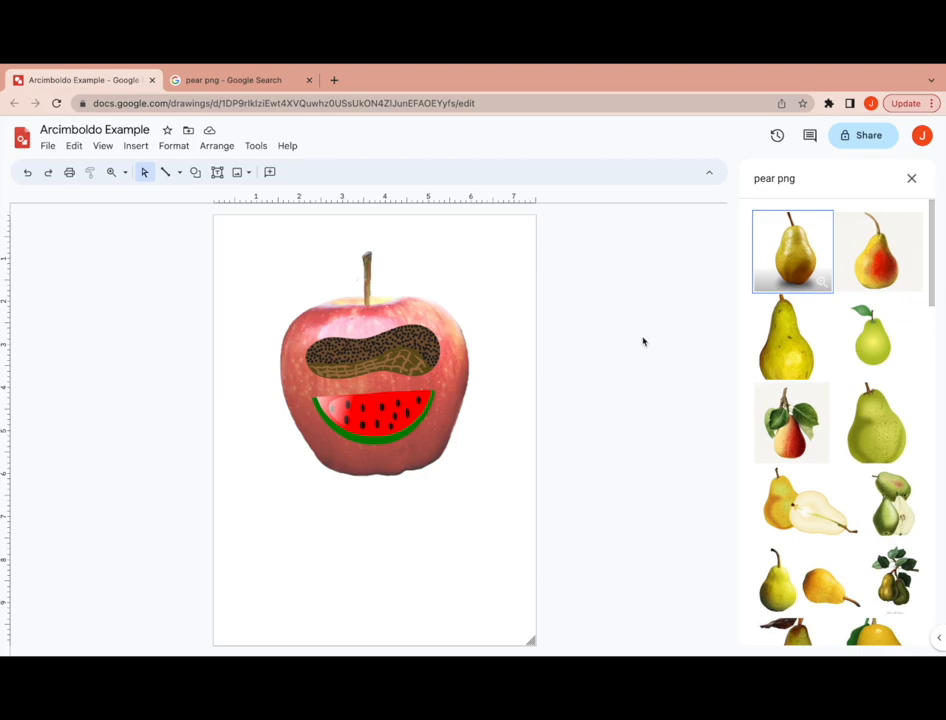
- Switch to the "pear png" Google Search tab and copy the enlarged green pear image from Pixabay
click(238, 82)
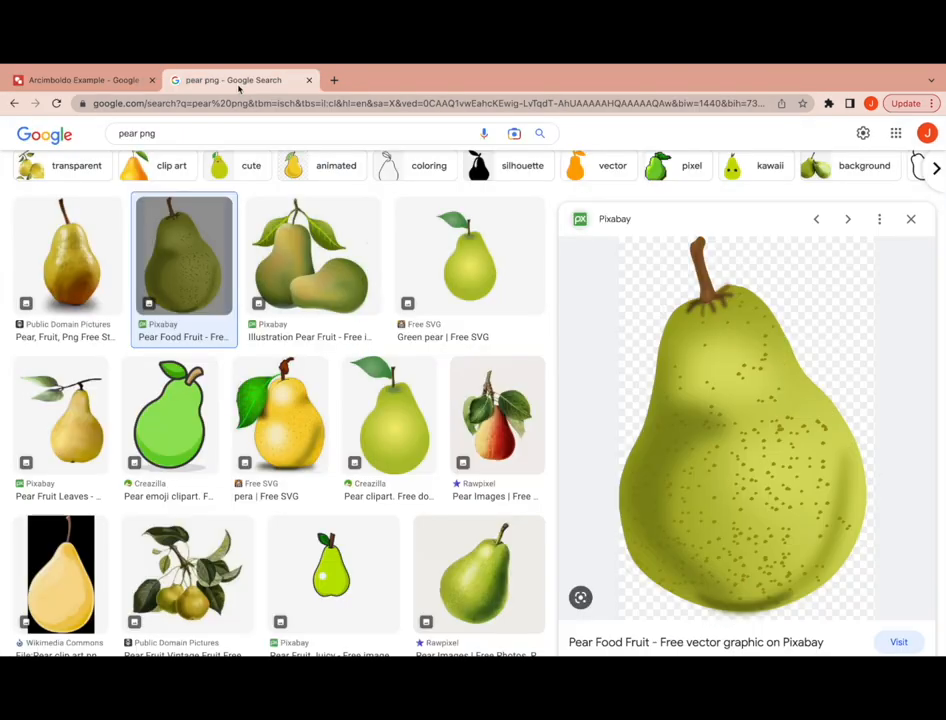
click(168, 134)
drag(182, 135, 116, 139)
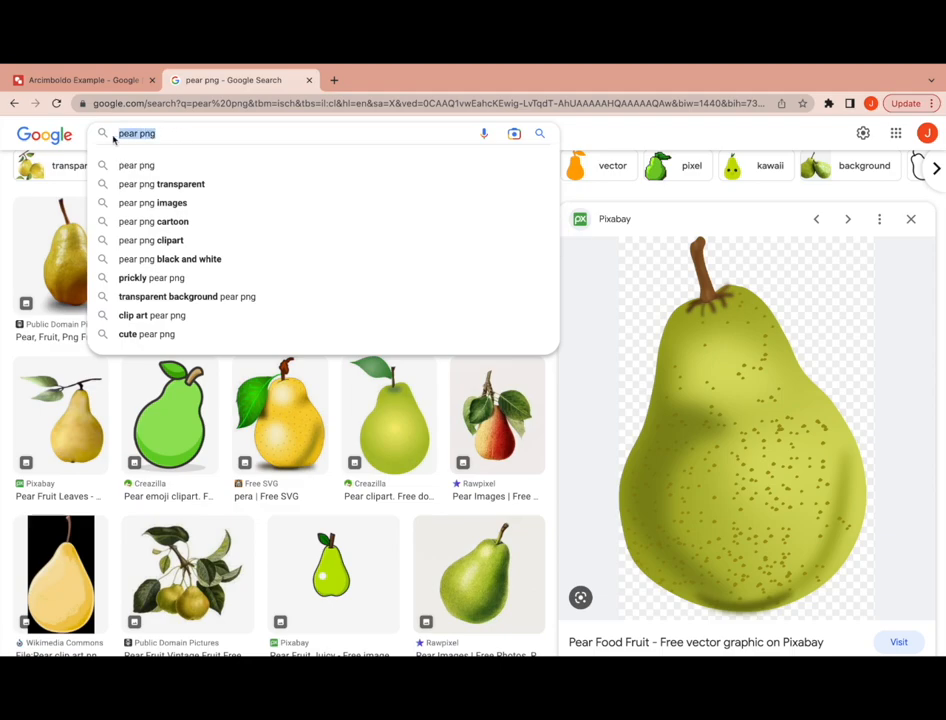
click(165, 133)
scroll(254, 415, down, 3)
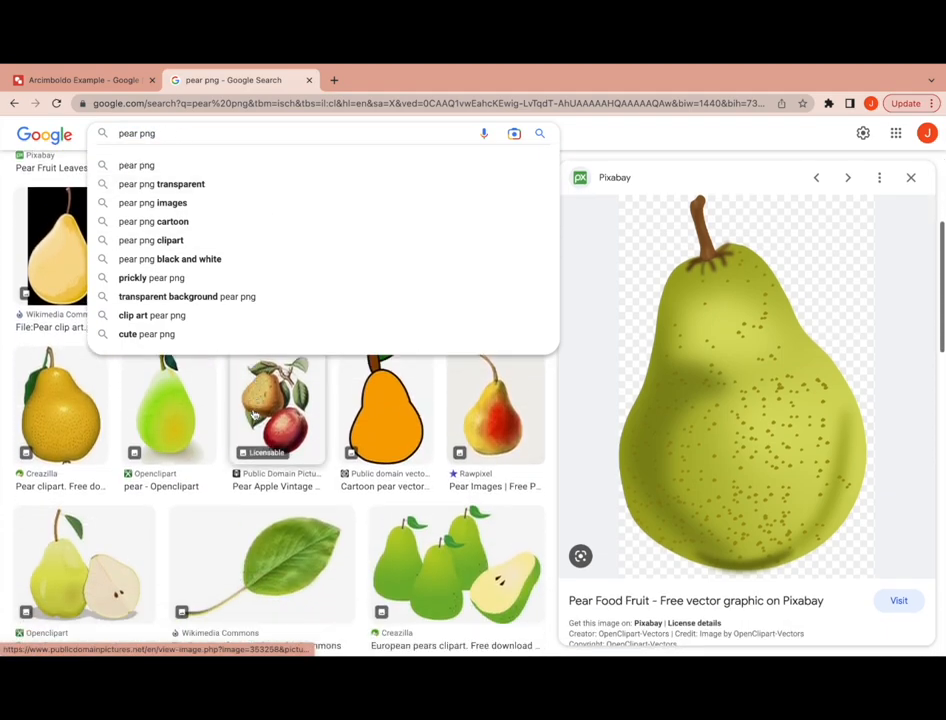
scroll(254, 415, up, 5)
click(626, 201)
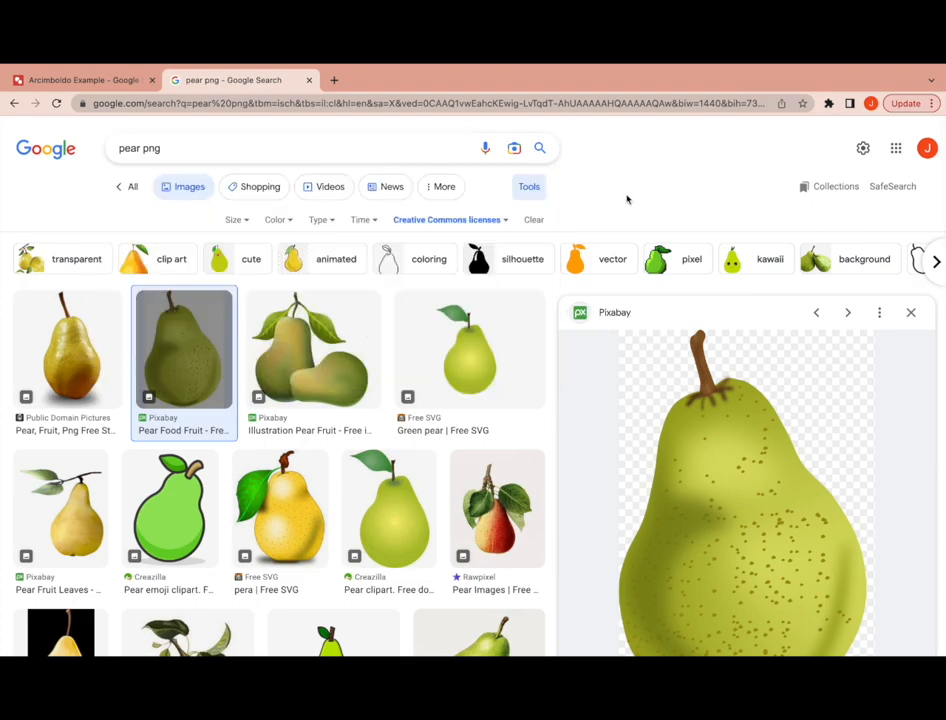
scroll(450, 355, down, 3)
right_click(733, 391)
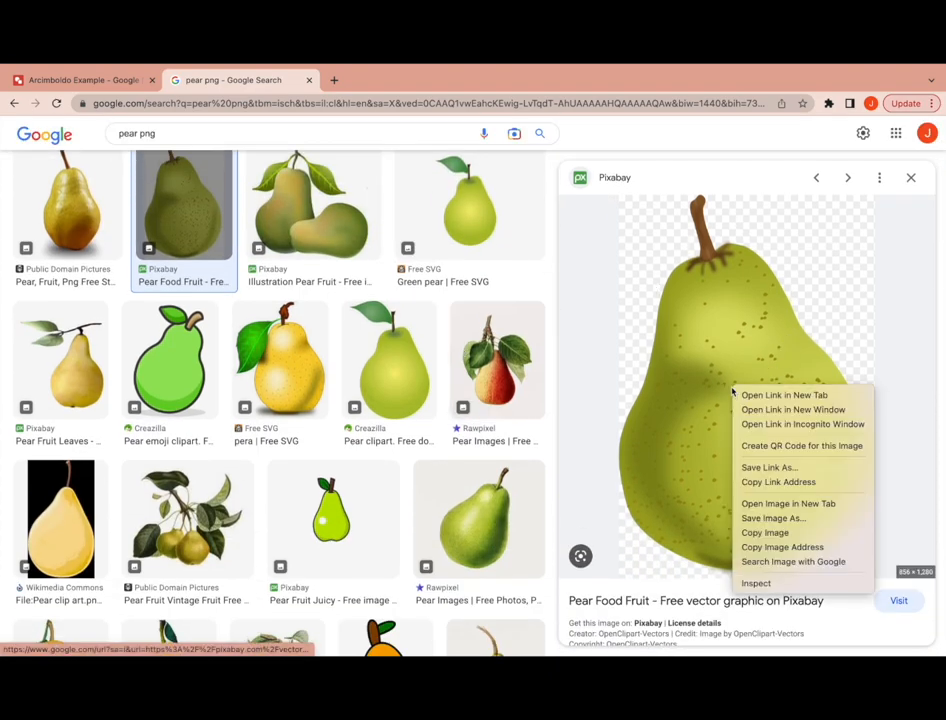
click(792, 533)
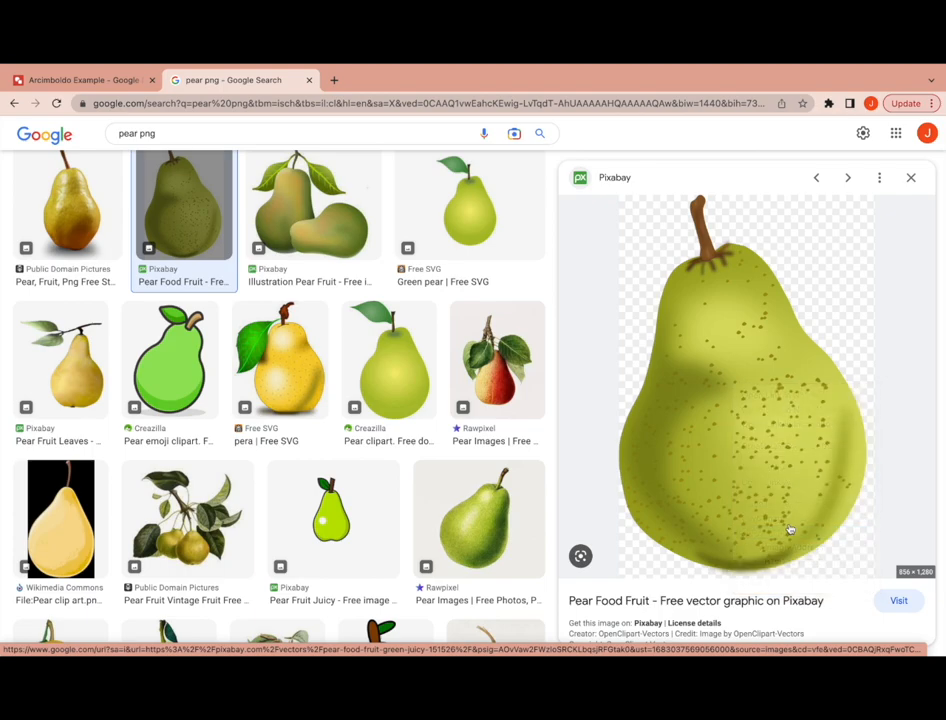
- Return to the Arcimboldo Example drawing, paste the copied pear, and close the image search
click(110, 80)
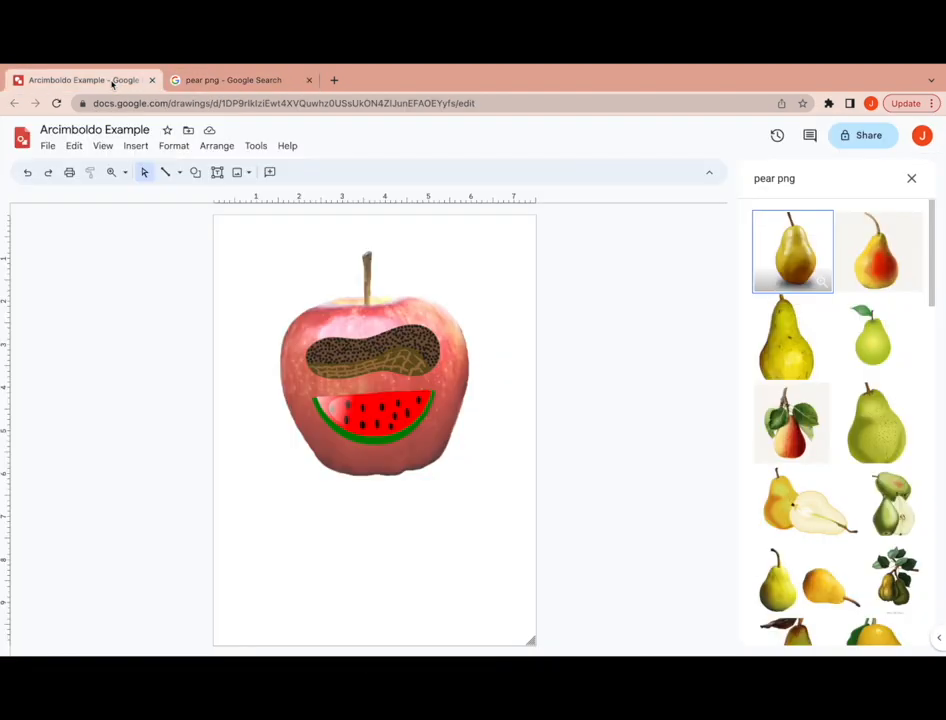
right_click(496, 438)
click(542, 496)
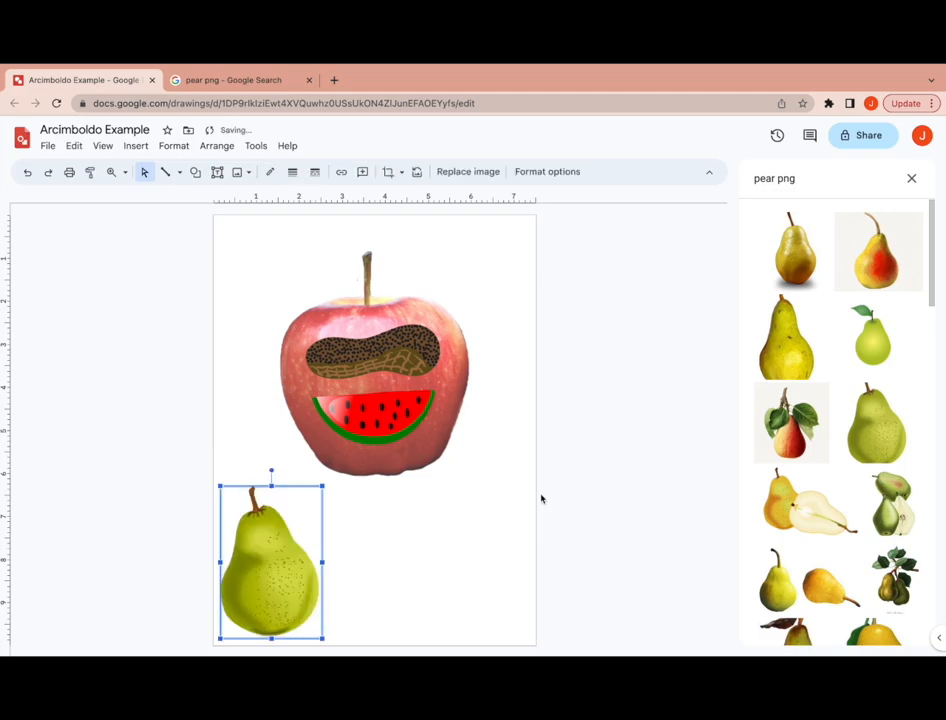
click(911, 178)
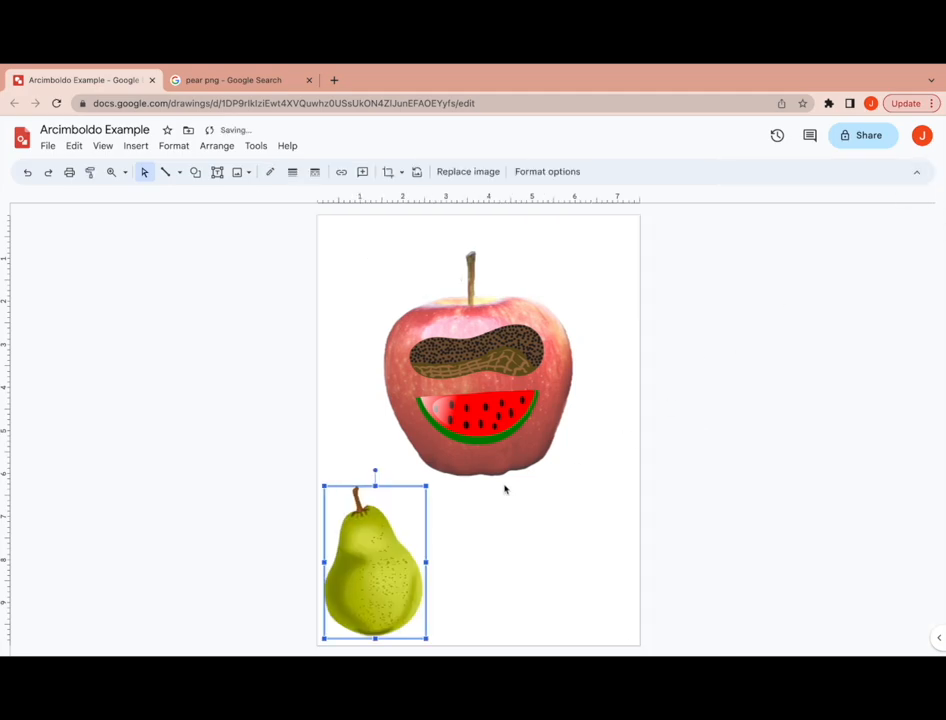
- Shrink the pear, move it below the apple and rotate it upside down
drag(426, 487, 386, 545)
drag(347, 602, 509, 570)
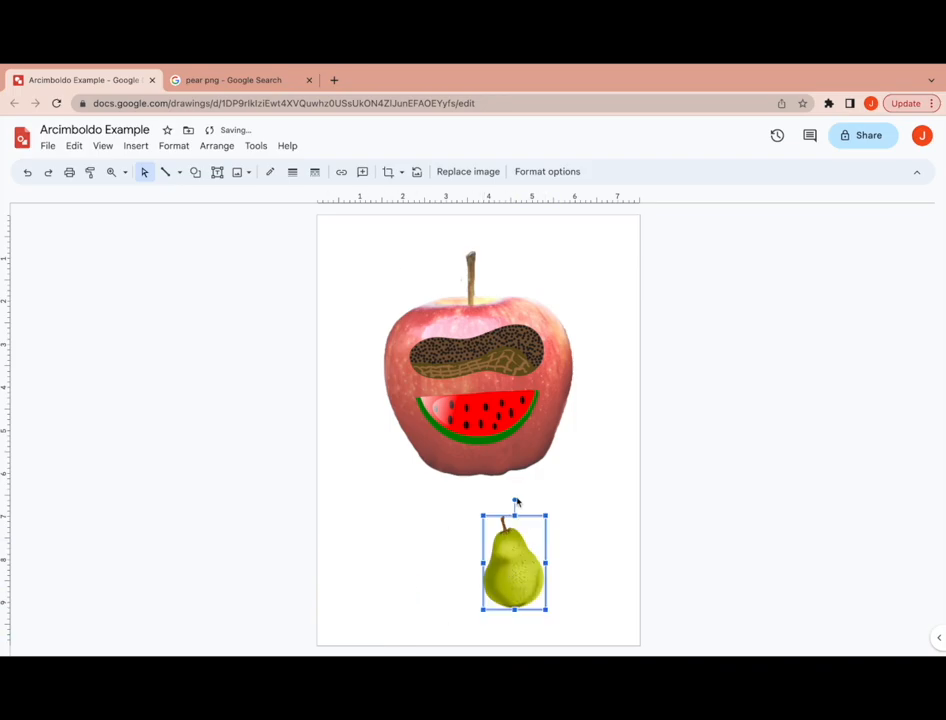
drag(515, 500, 456, 504)
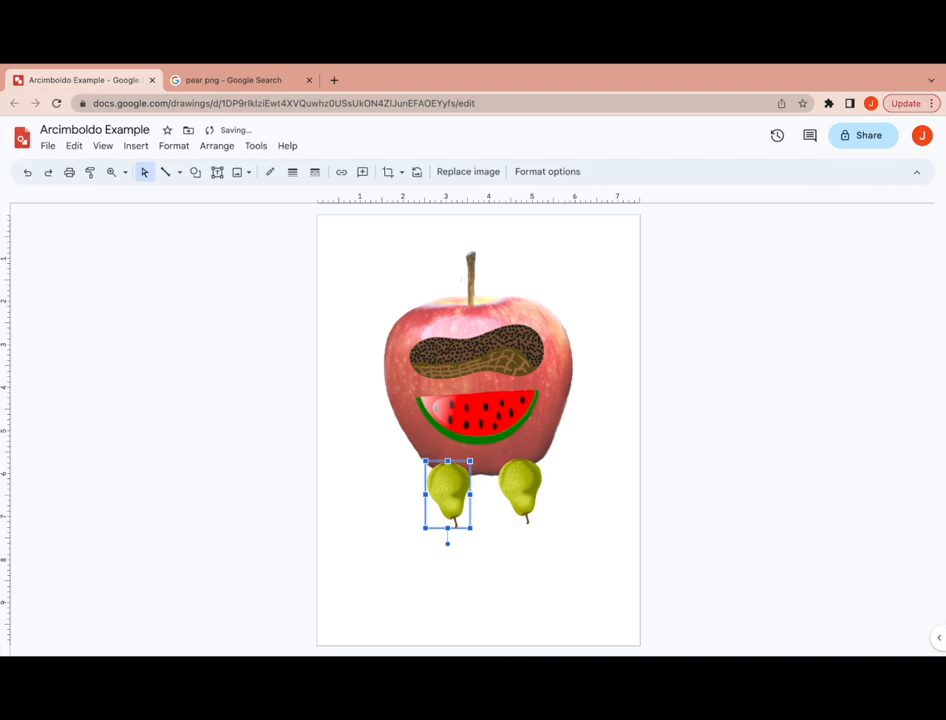
- Paste another upside-down pear, place it against the apple's right side as an arm and tilt its stem outward
key(ctrl+v)
drag(570, 385, 571, 386)
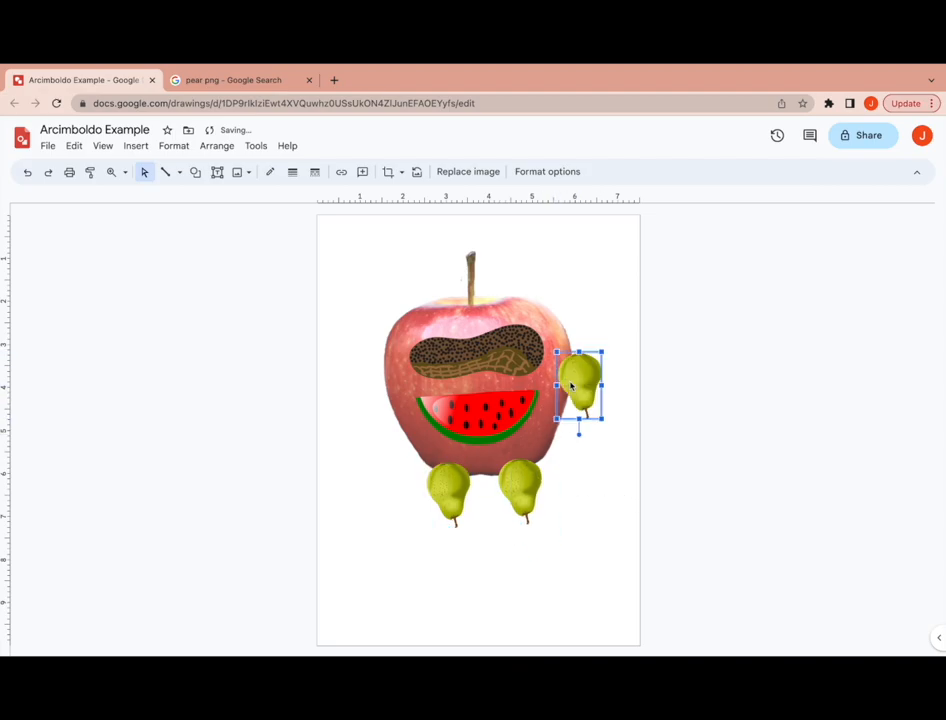
drag(578, 433, 590, 433)
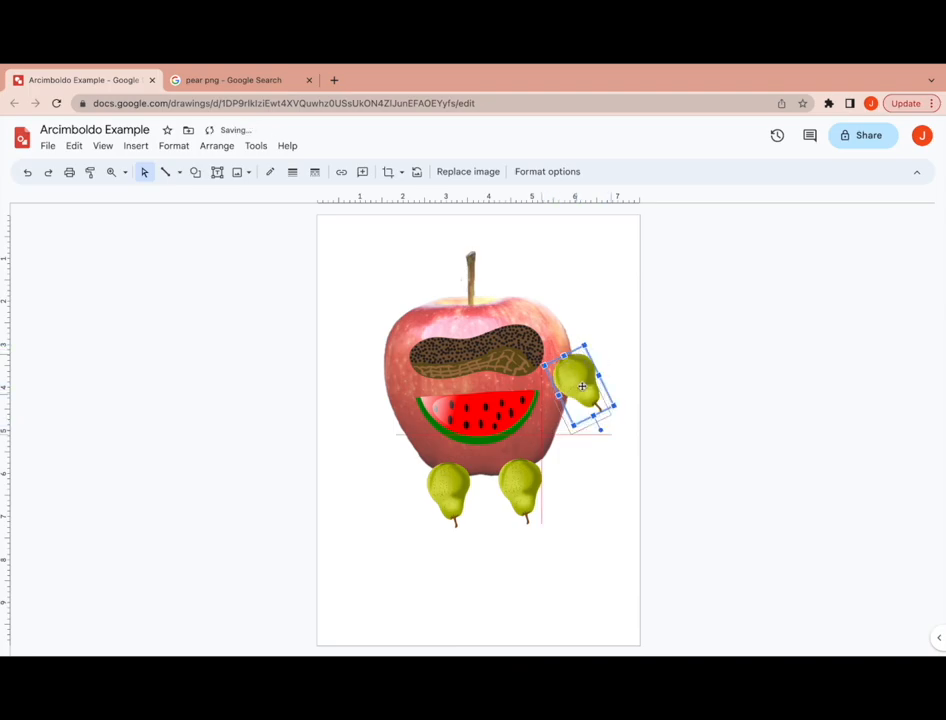
drag(582, 386, 580, 394)
- Paste one more pear, move it to the apple's left side and rotate it so its stem points outward and down
key(super+v)
key(Left)
drag(572, 402, 372, 387)
drag(404, 432, 352, 428)
drag(393, 383, 386, 401)
drag(344, 446, 373, 389)
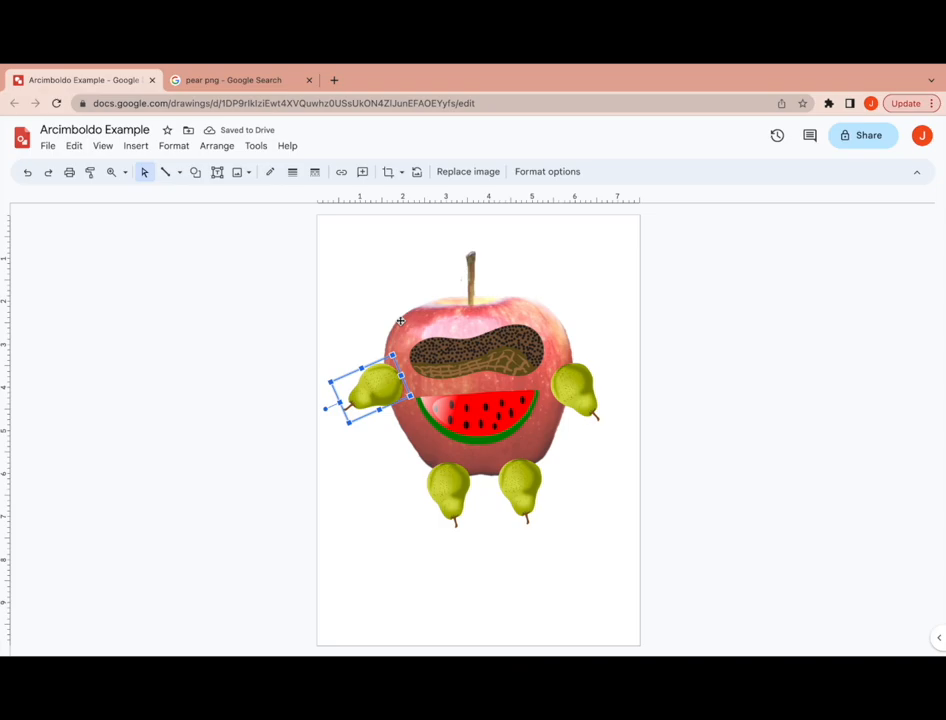
- Send the pear on the apple's left side to the back of the drawing, then deselect it
right_click(361, 392)
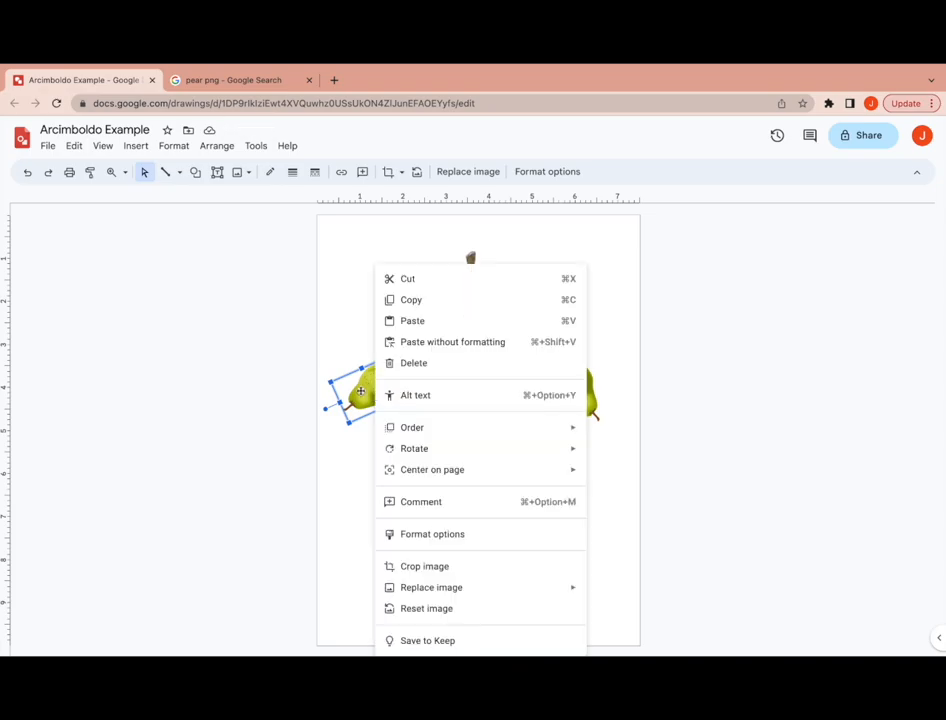
mouse_move(441, 430)
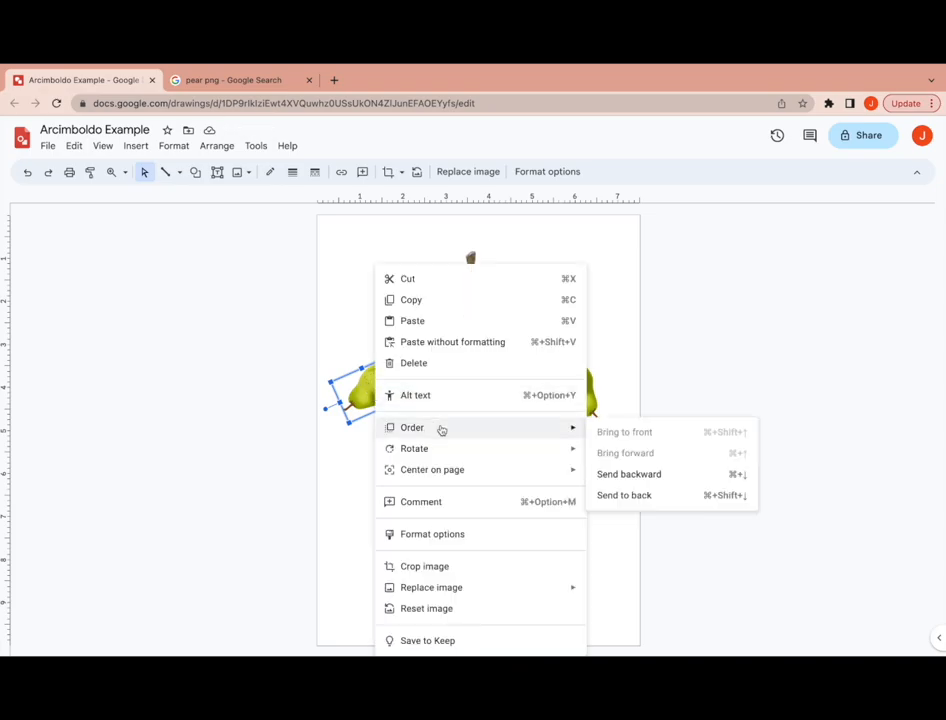
click(690, 496)
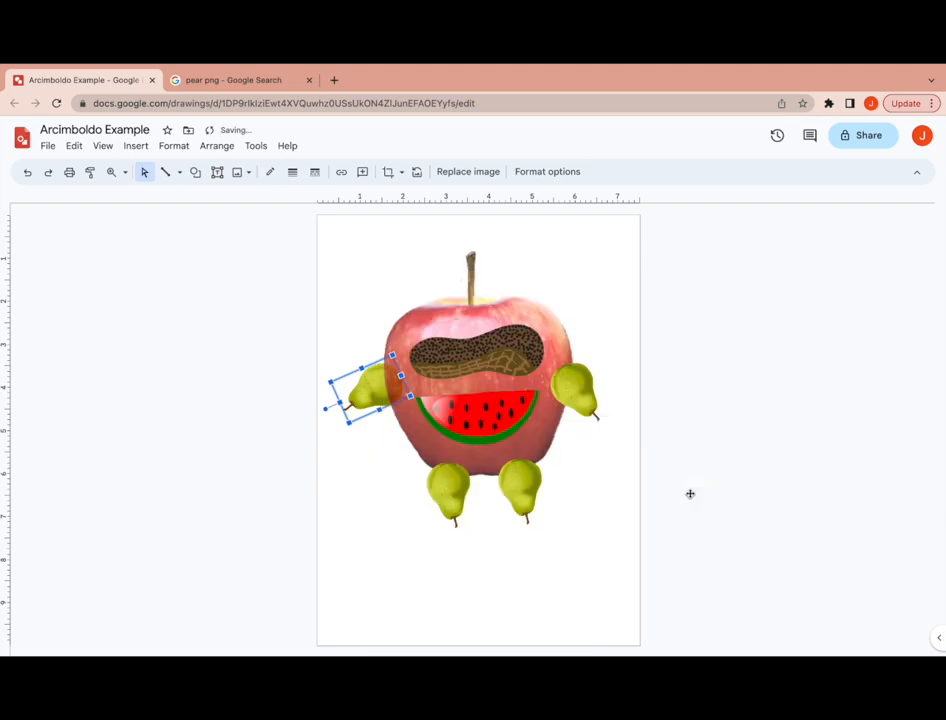
click(623, 515)
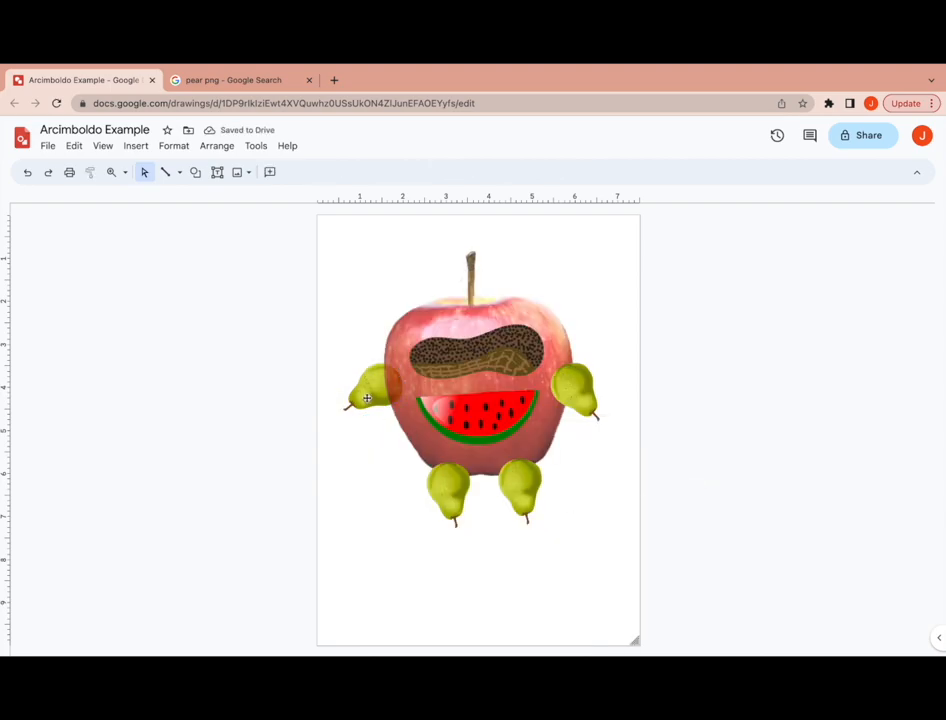
- Nudge the pear on the apple's left side slightly inward behind the apple and deselect it
click(368, 392)
key(Left)
key(Left)
key(Left)
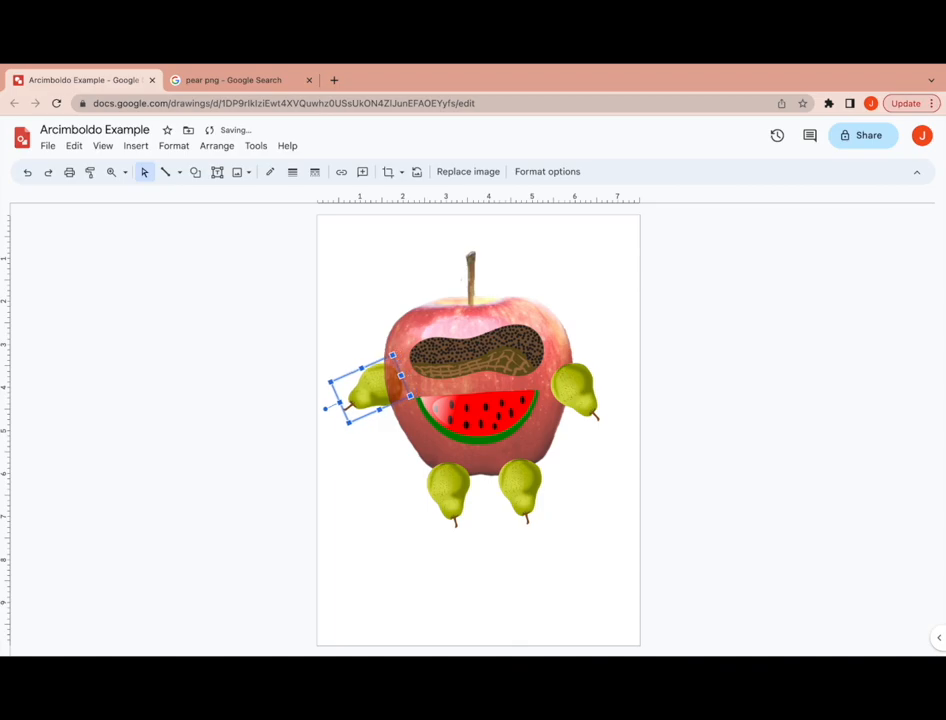
key(Right)
key(Right)
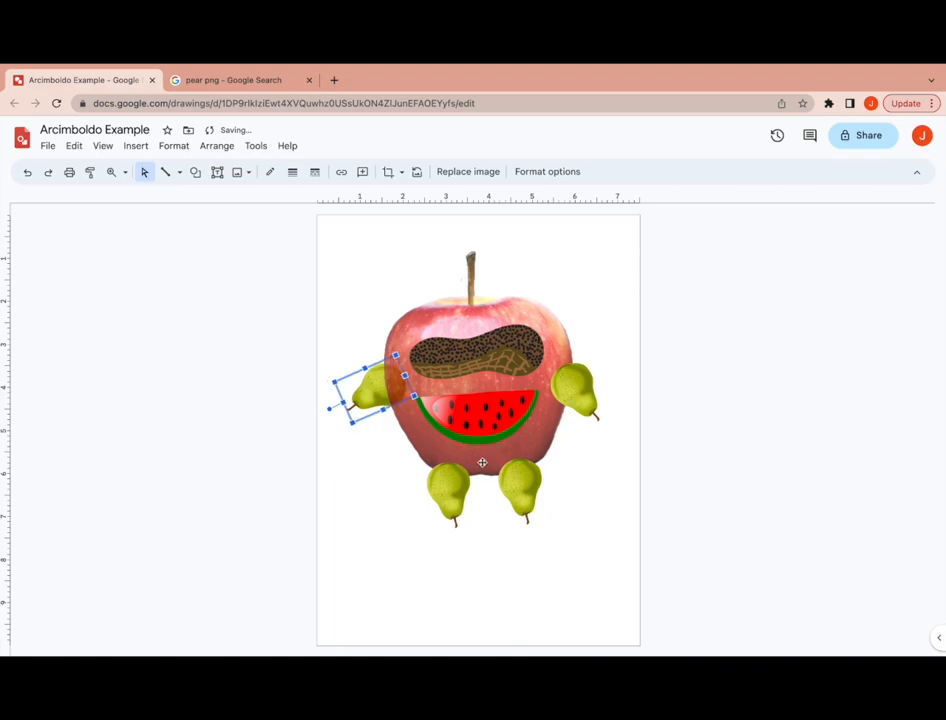
click(650, 566)
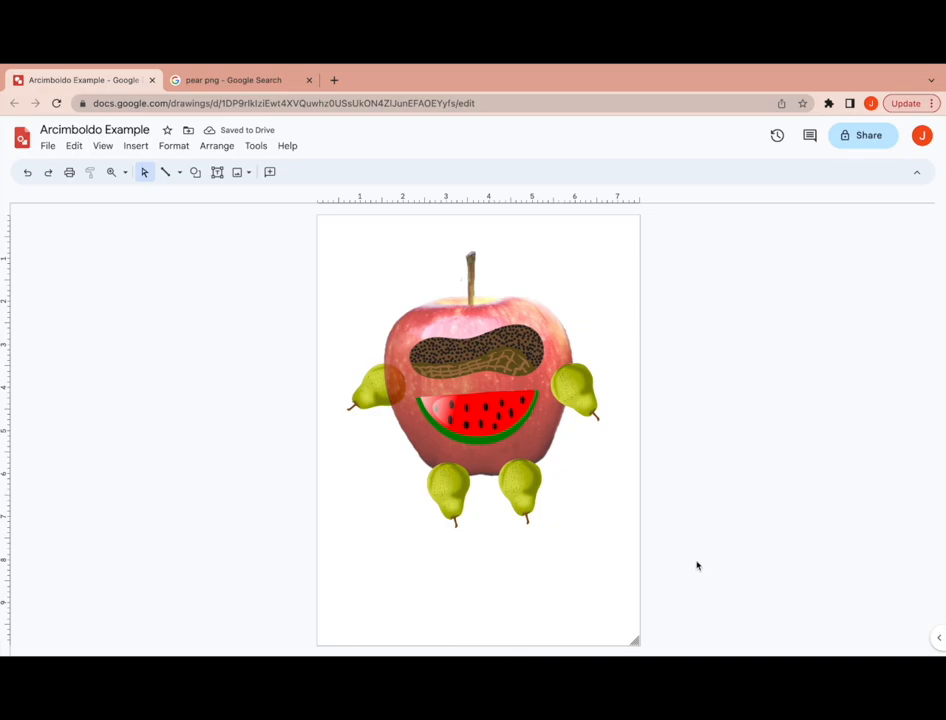